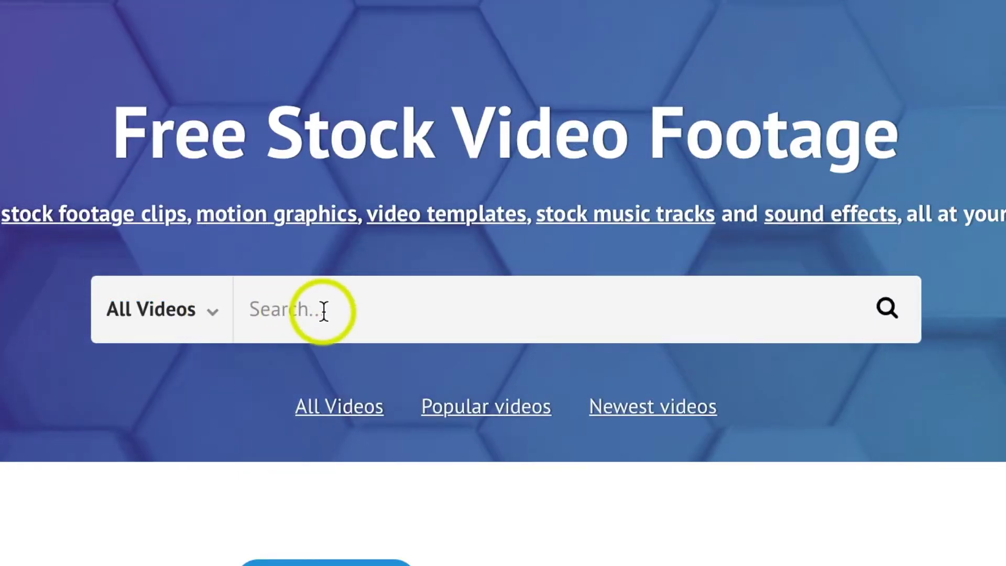
# Search Videvo for 'Falling snow' and filter out Premium and Editorial clips, leaving 869 results
pyautogui.click(323, 310)
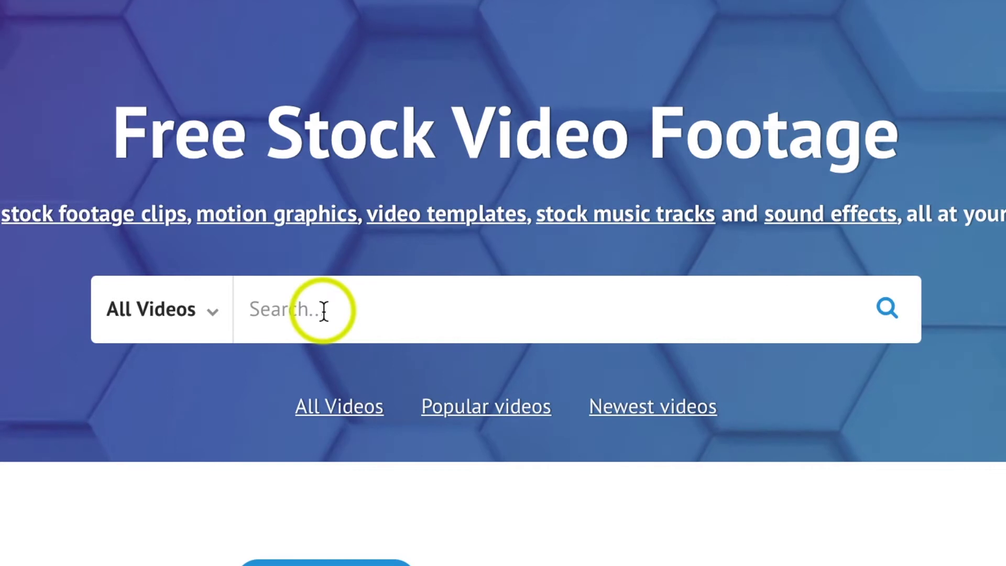
pyautogui.write('Falli')
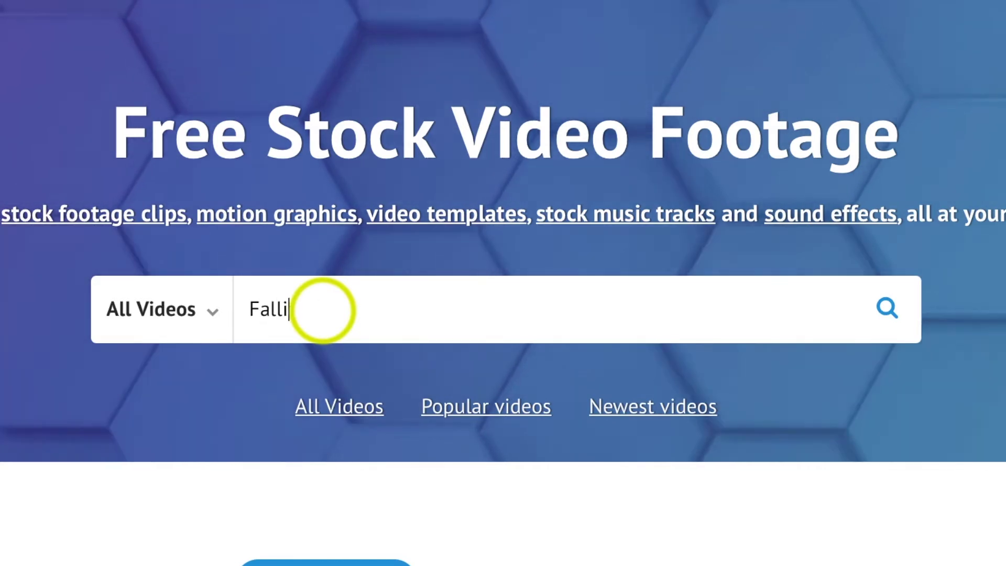
pyautogui.write('ng snow')
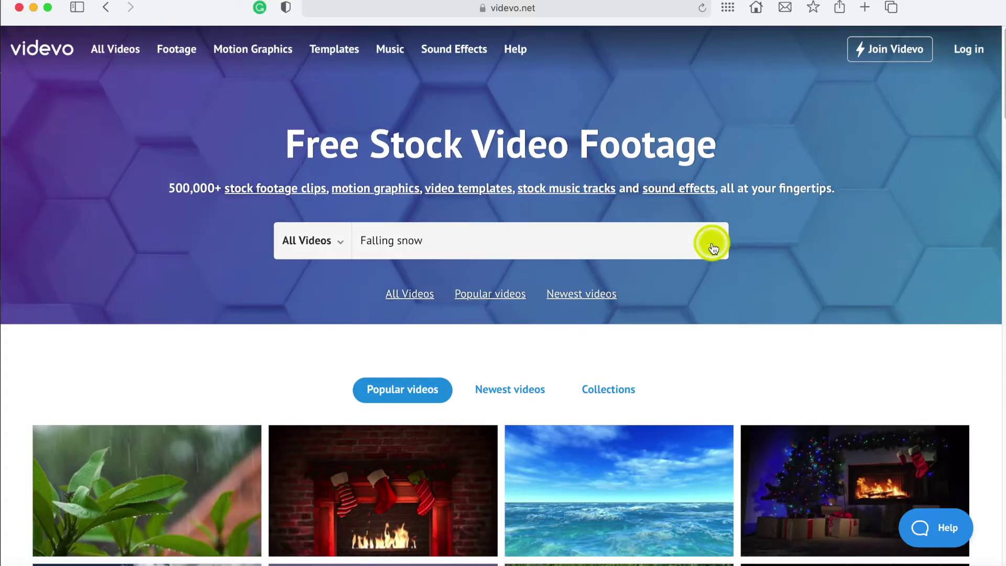
pyautogui.click(711, 243)
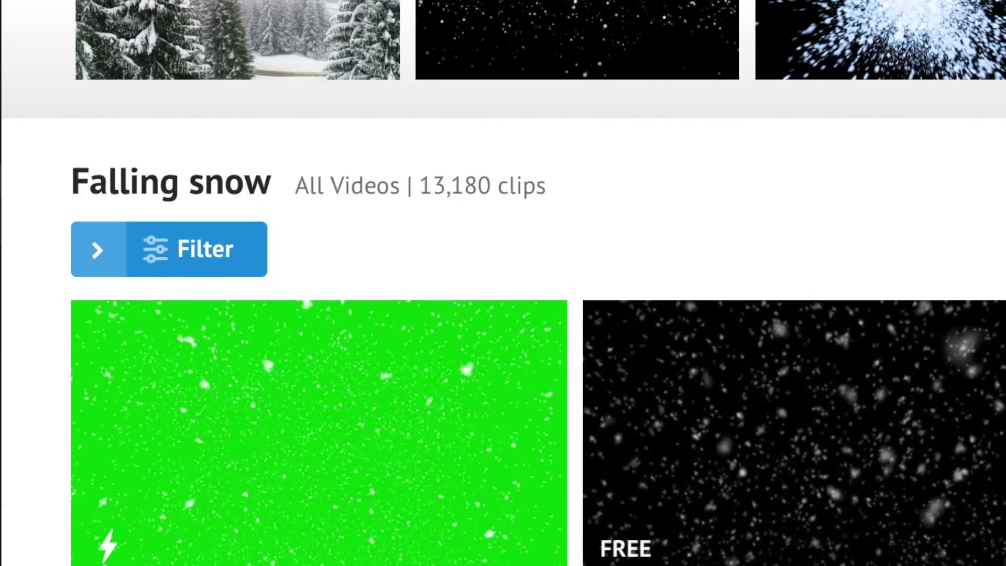
pyautogui.click(169, 256)
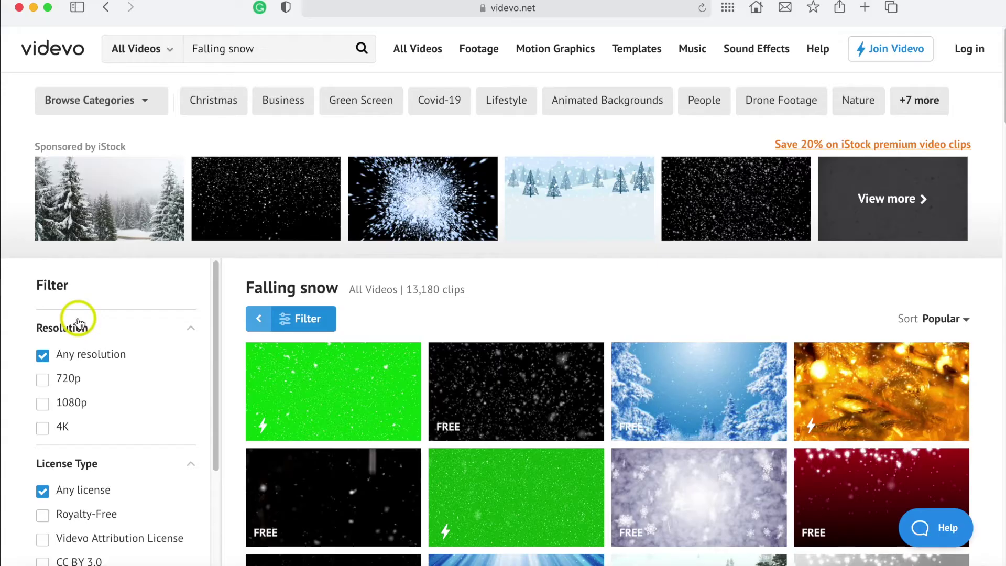
pyautogui.scroll(-2, 80, 327)
pyautogui.scroll(-3, 85, 326)
pyautogui.scroll(-2, 85, 325)
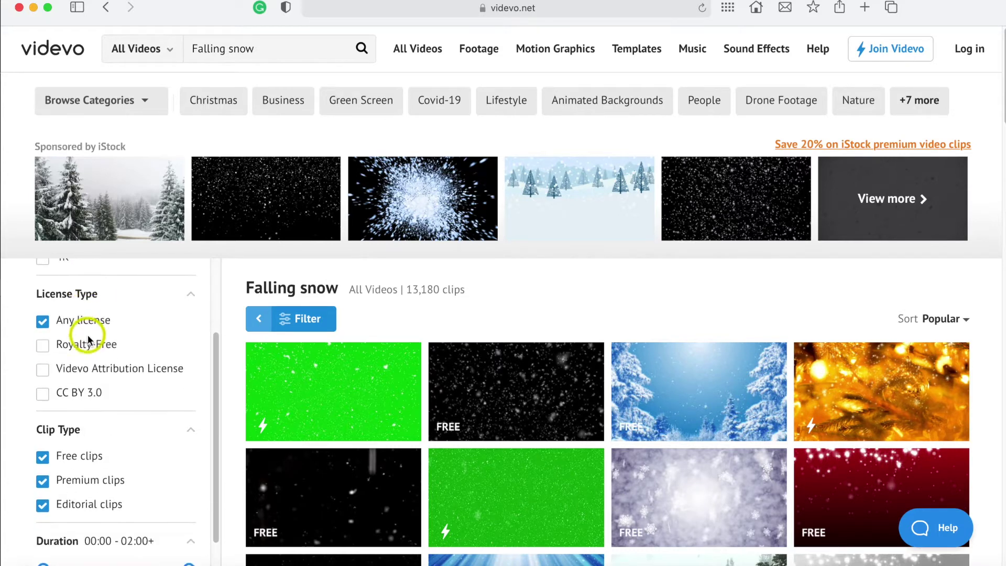
pyautogui.scroll(-1, 86, 342)
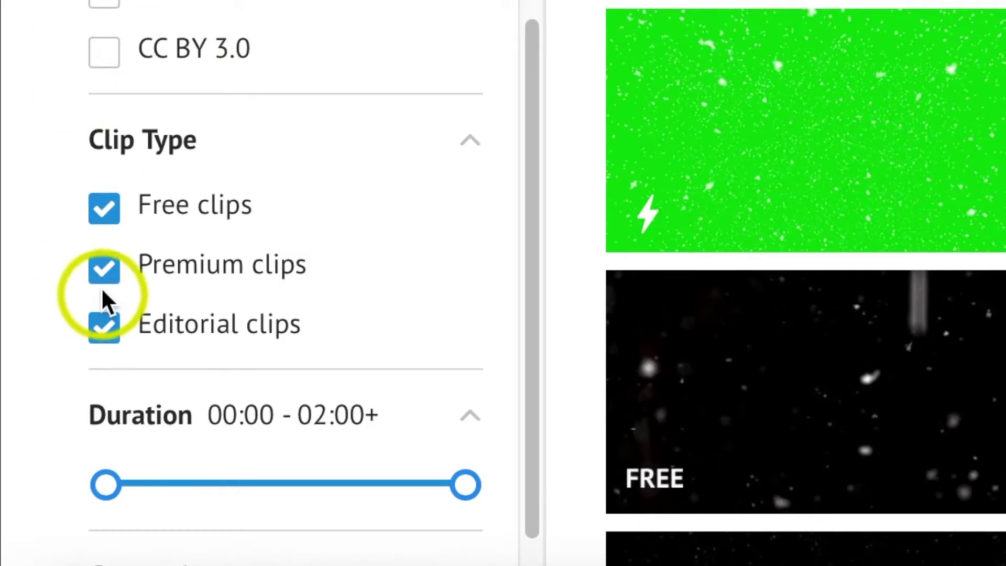
pyautogui.click(102, 266)
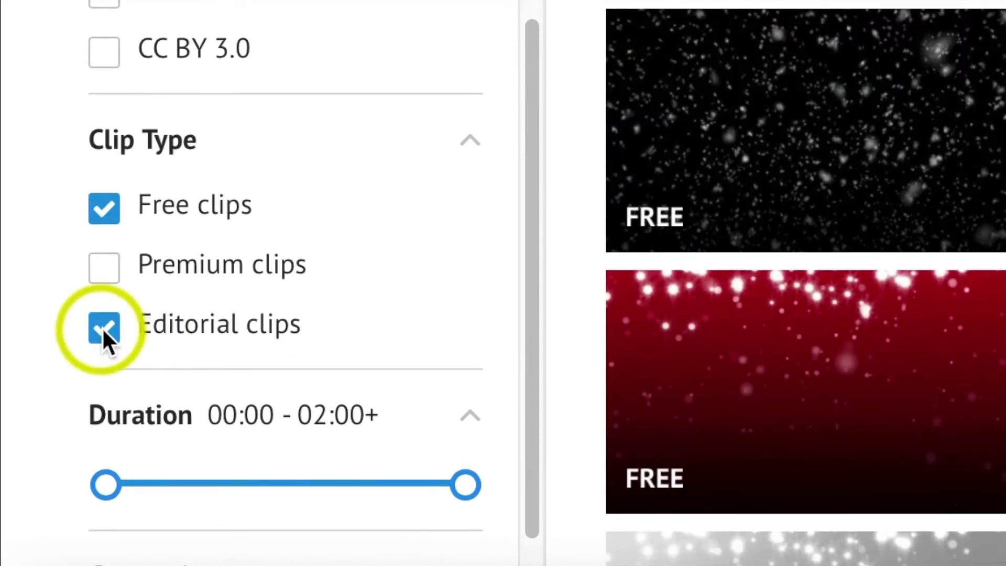
pyautogui.click(102, 328)
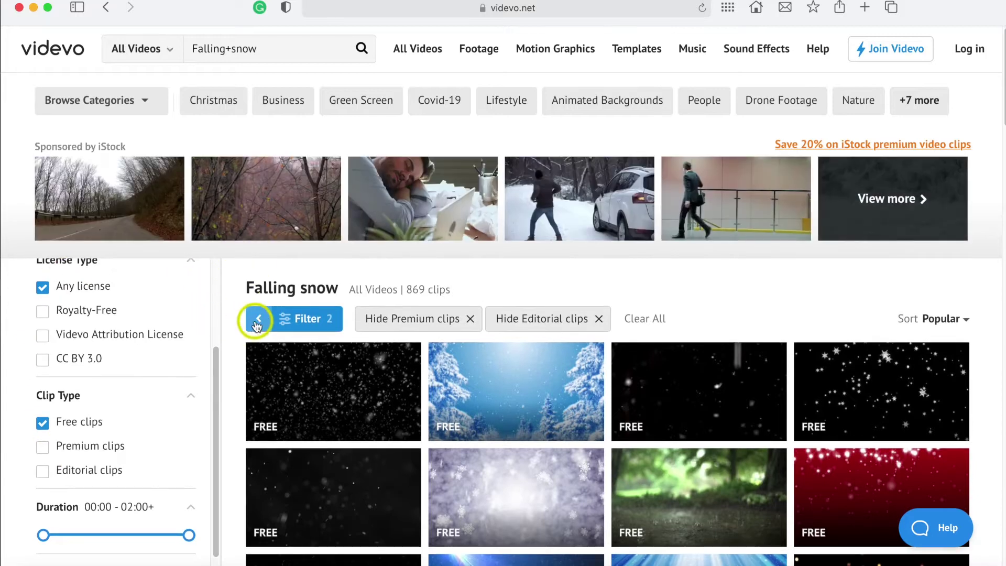
pyautogui.click(257, 326)
pyautogui.scroll(-2, 399, 265)
pyautogui.scroll(-3, 575, 260)
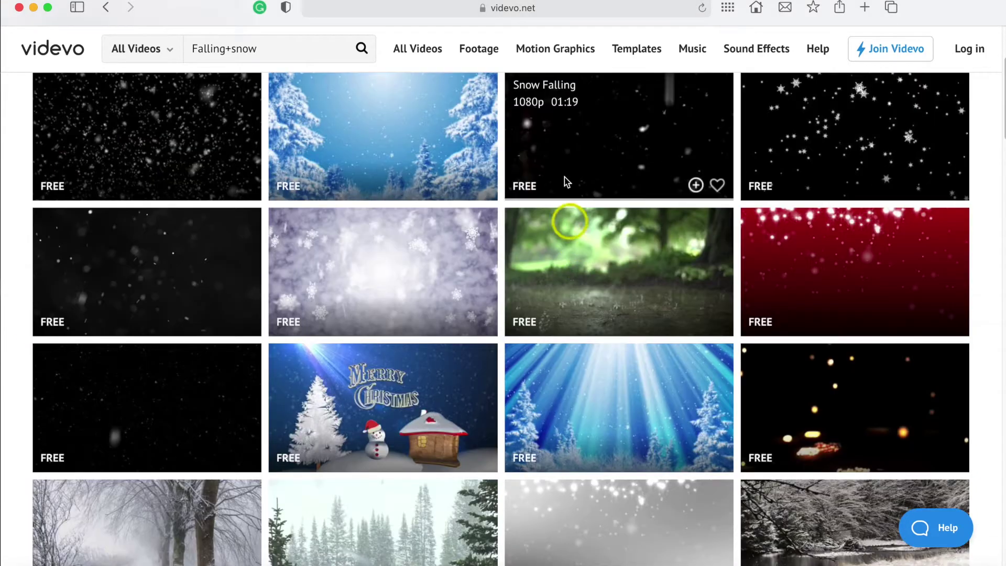
pyautogui.scroll(1, 565, 183)
pyautogui.scroll(1, 512, 134)
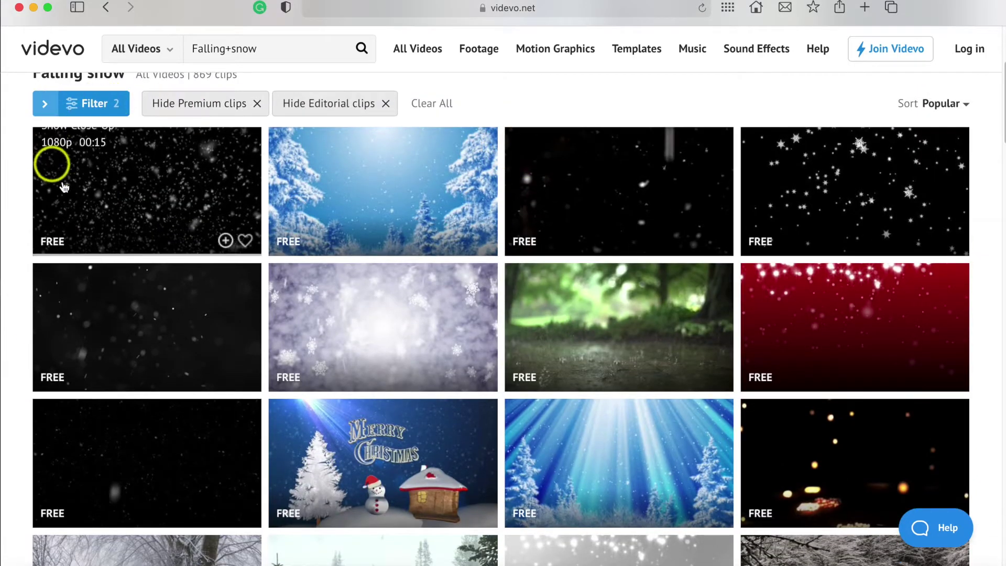
pyautogui.moveTo(147, 157)
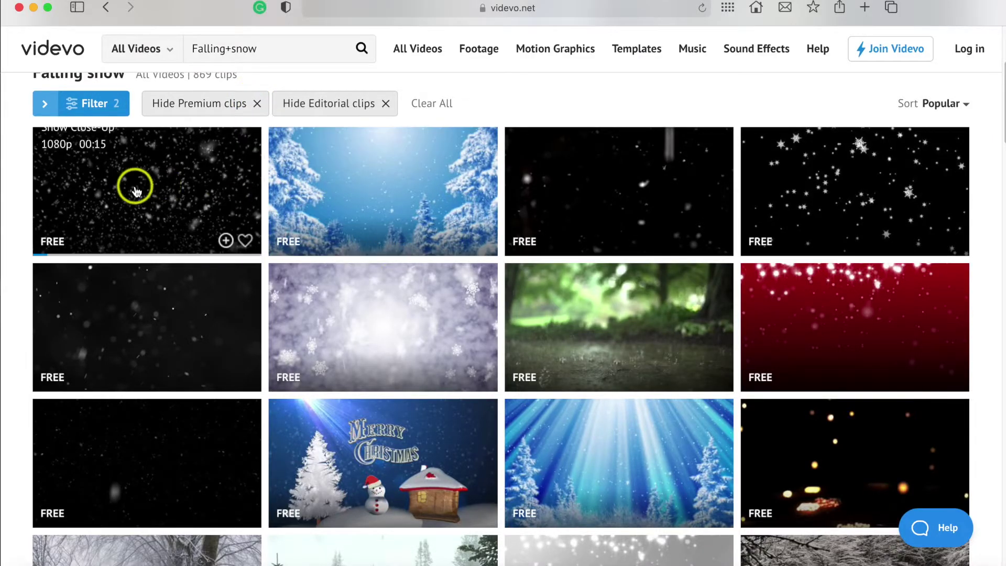
pyautogui.scroll(-3, 236, 318)
pyautogui.scroll(-2, 254, 322)
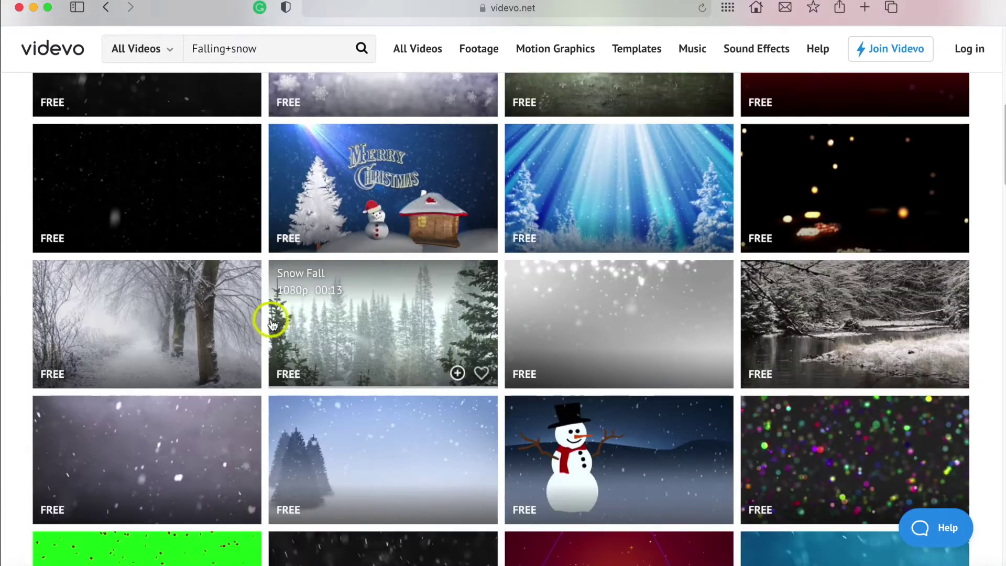
pyautogui.scroll(-2, 274, 314)
pyautogui.scroll(-5, 470, 381)
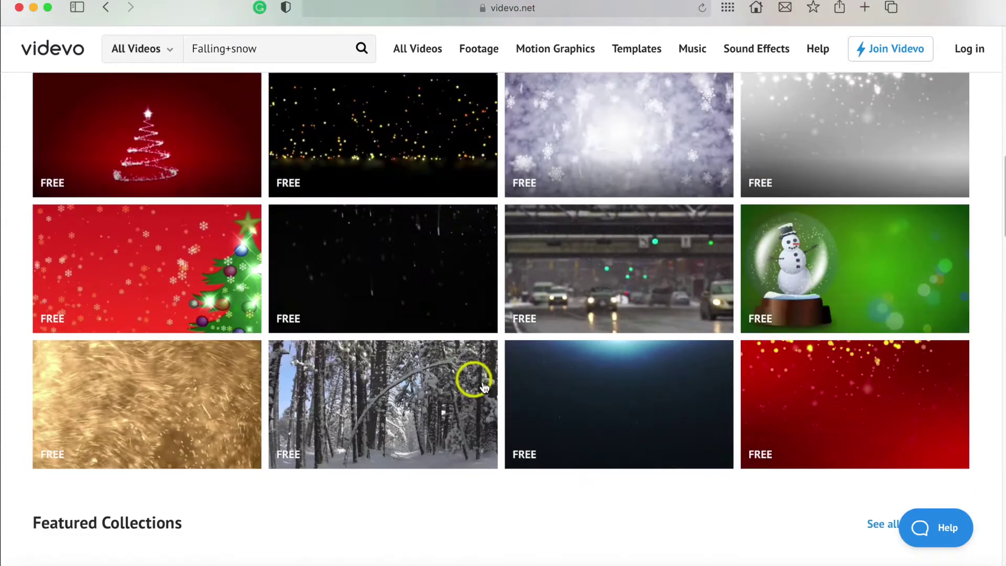
pyautogui.scroll(5, 483, 337)
pyautogui.scroll(5, 470, 328)
pyautogui.scroll(4, 469, 327)
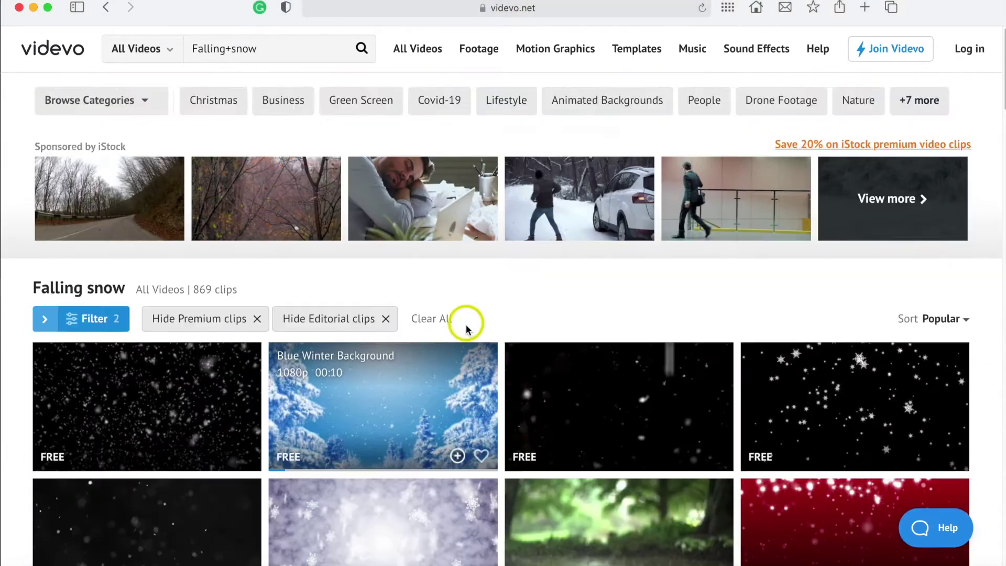
pyautogui.scroll(-2, 467, 324)
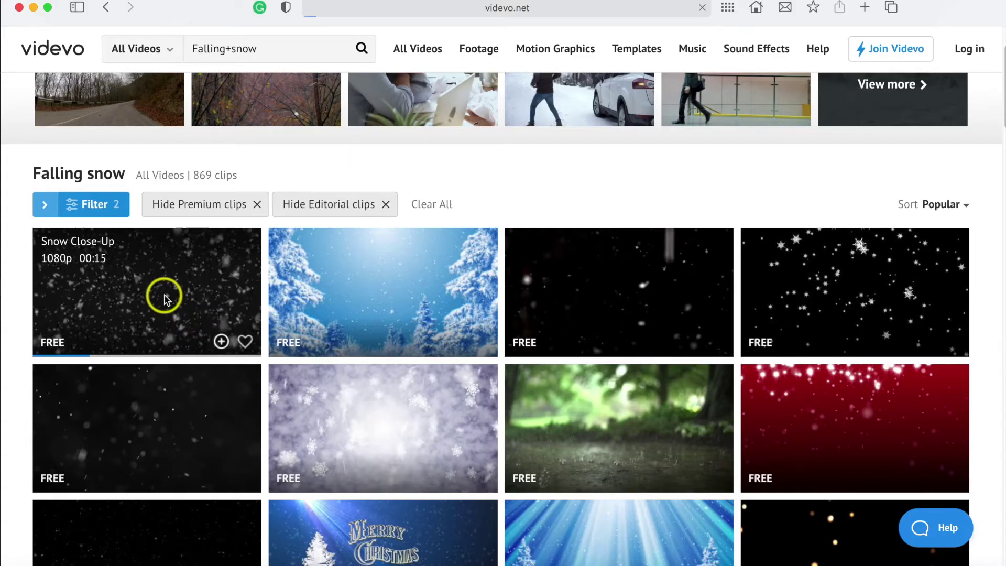
# Download the Snow Close-Up clip as the 19 MB CloseUp.mov and check the downloads list
pyautogui.click(165, 298)
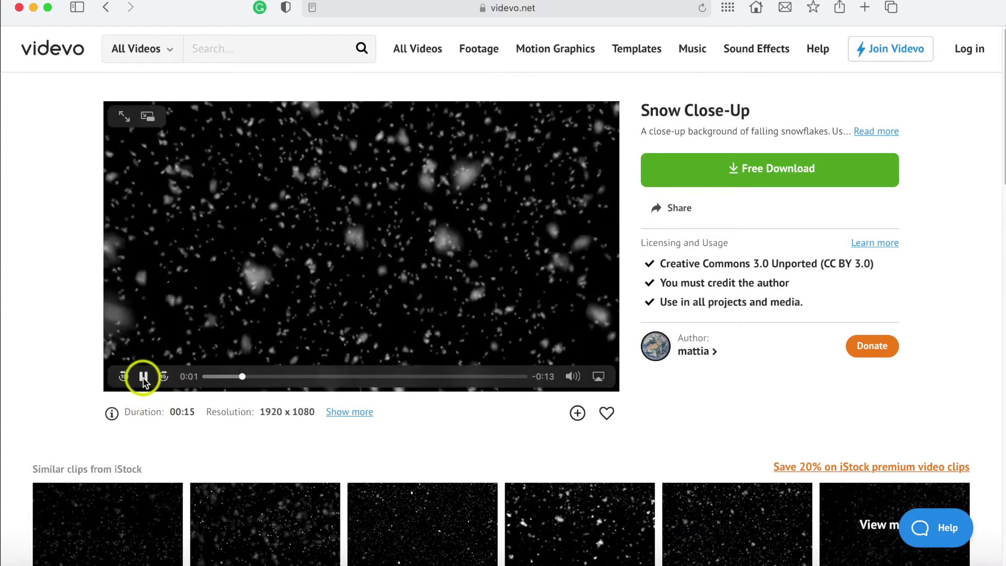
pyautogui.moveTo(360, 237)
pyautogui.click(144, 377)
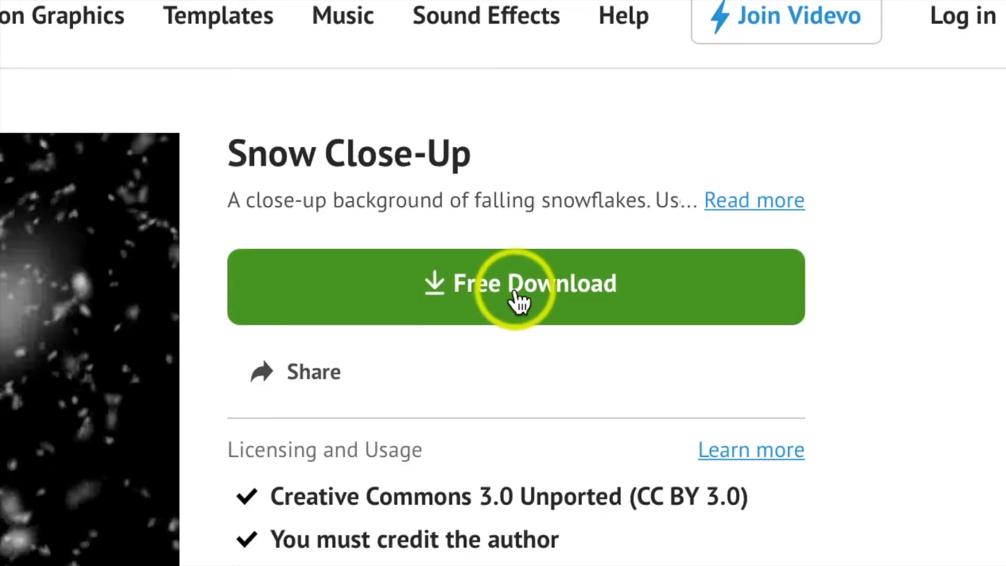
pyautogui.click(514, 287)
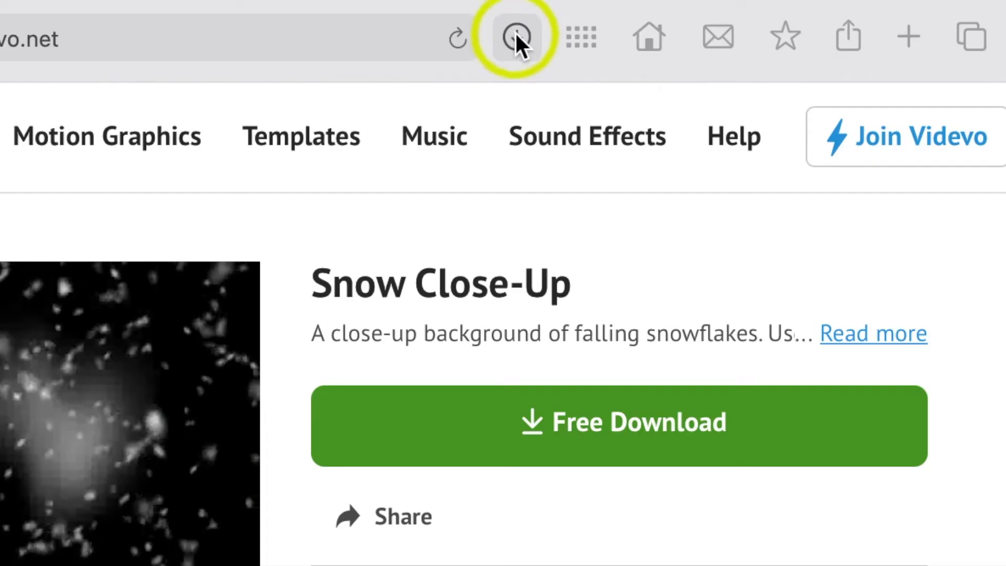
pyautogui.click(727, 10)
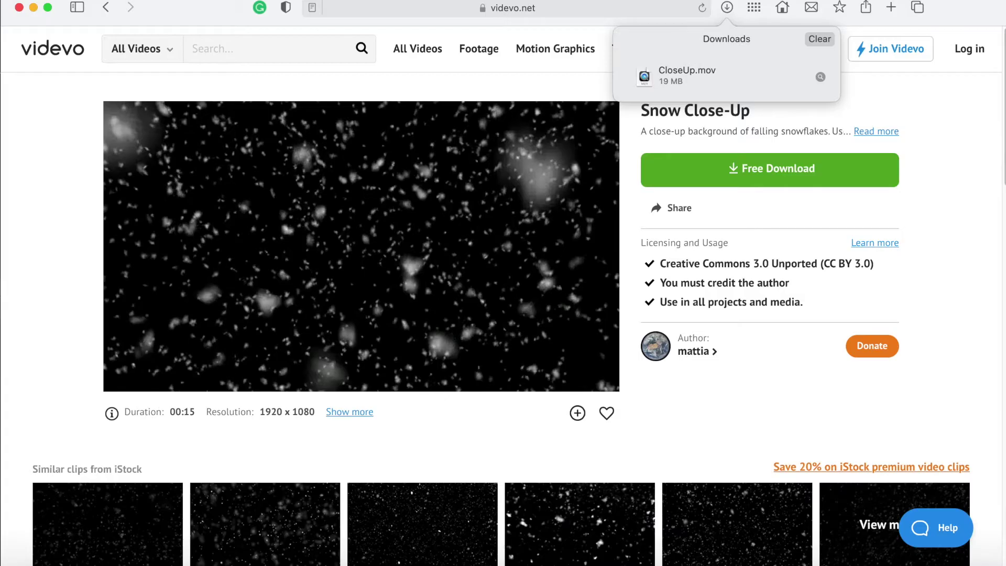
# Drag CloseUp.mov from Downloads into the Snow Effect folder, then minimize Safari
pyautogui.moveTo(0, 181); pyautogui.dragTo(520, 206)
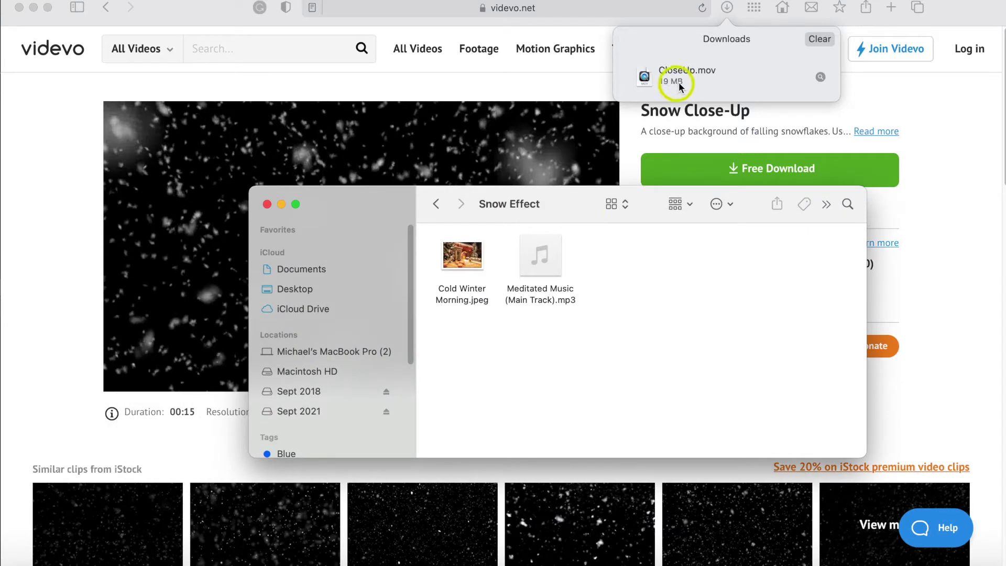
pyautogui.moveTo(505, 207); pyautogui.dragTo(683, 297)
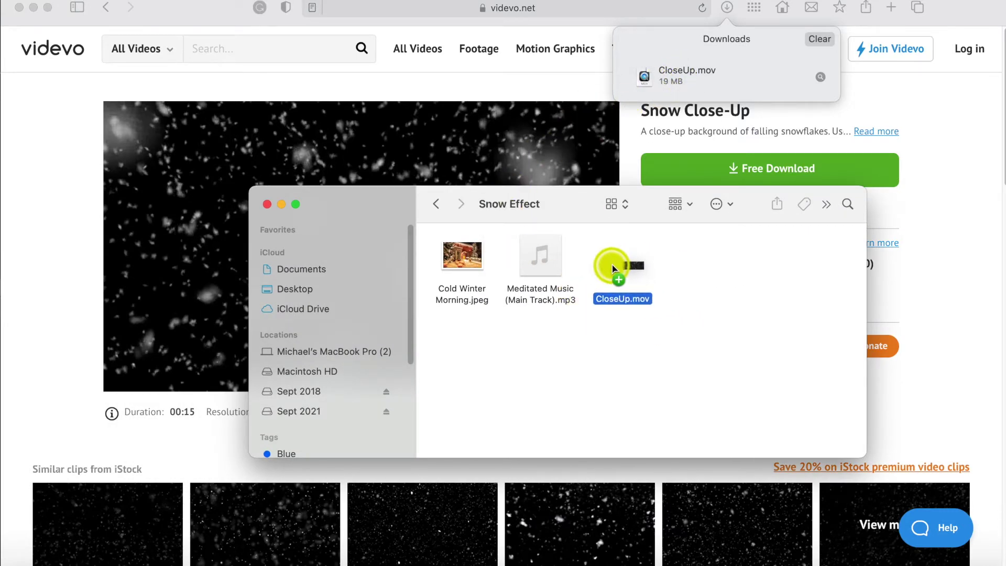
pyautogui.moveTo(613, 267); pyautogui.dragTo(613, 265)
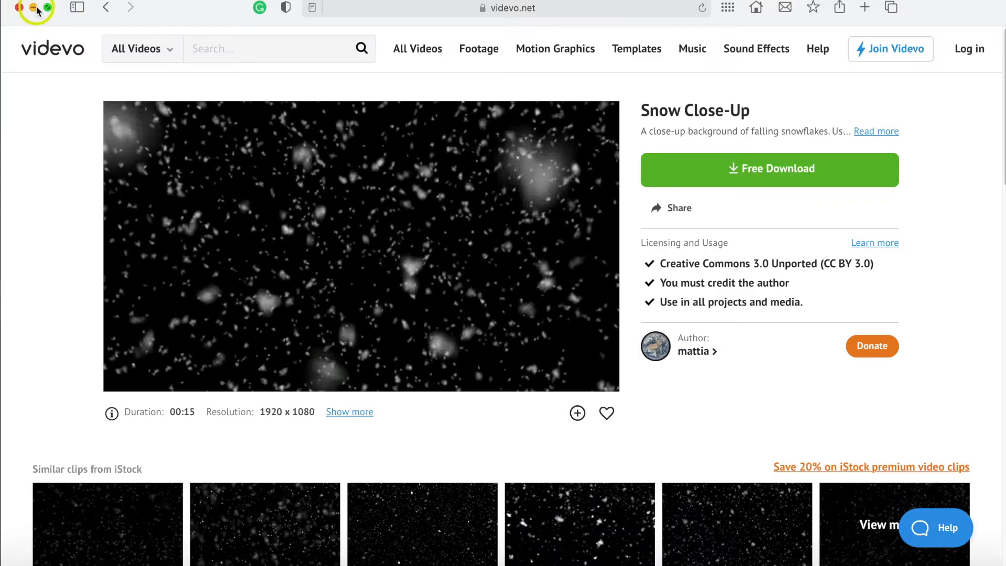
pyautogui.click(34, 9)
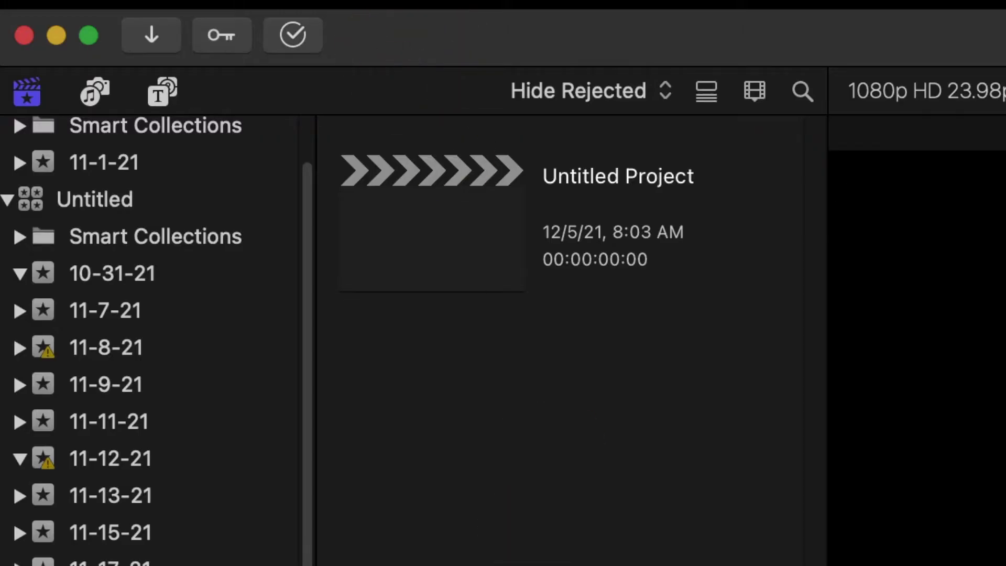
# Create a 1920x1080, 23.98p project named Falling Snow in the 12-5-21 event
pyautogui.click(283, 7)
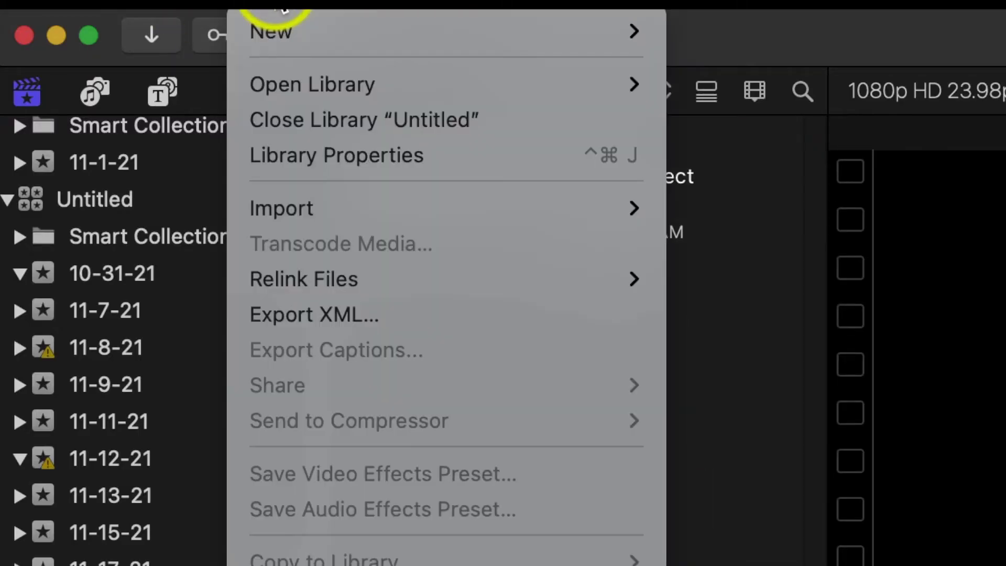
pyautogui.moveTo(440, 31)
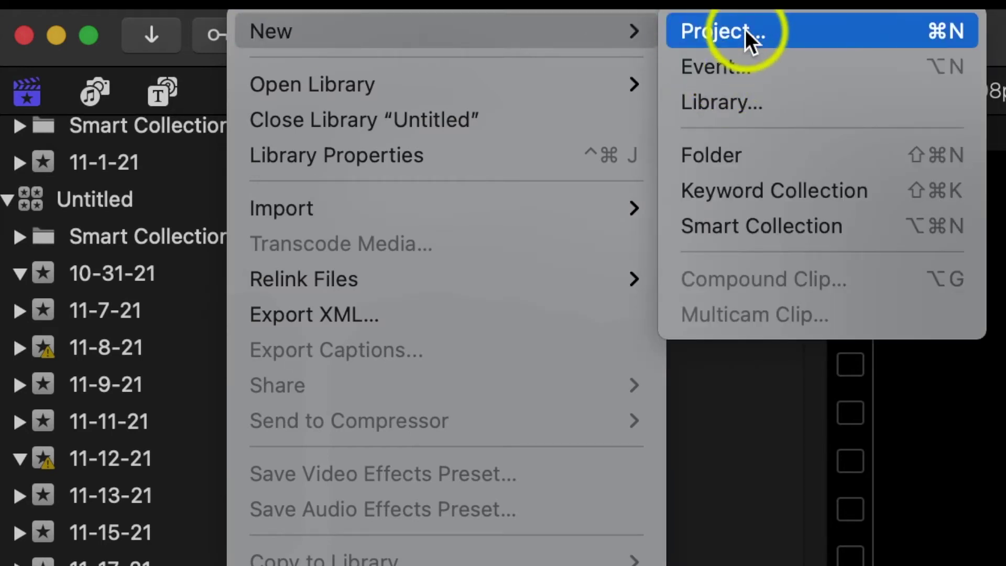
pyautogui.click(746, 30)
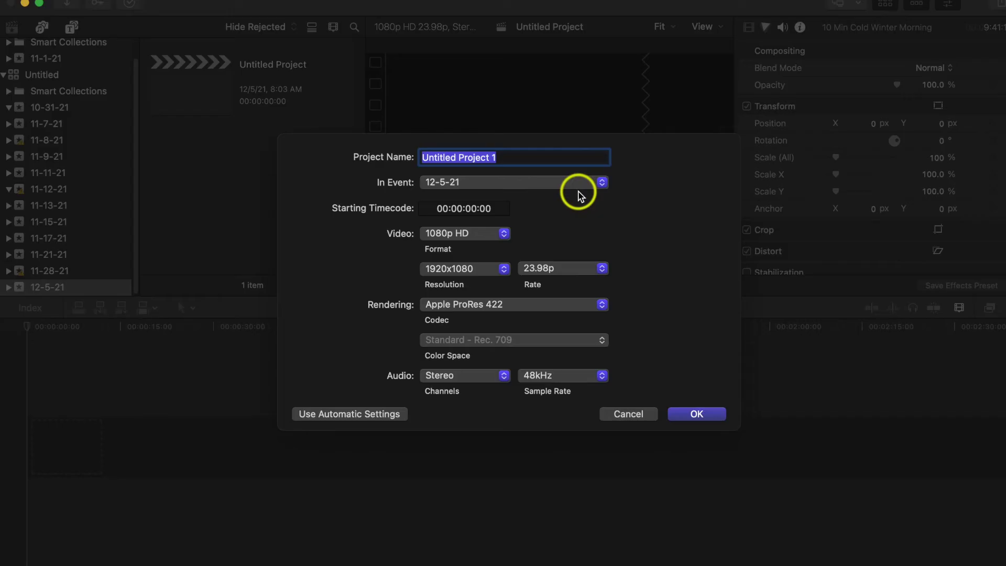
pyautogui.write('Falling Snow')
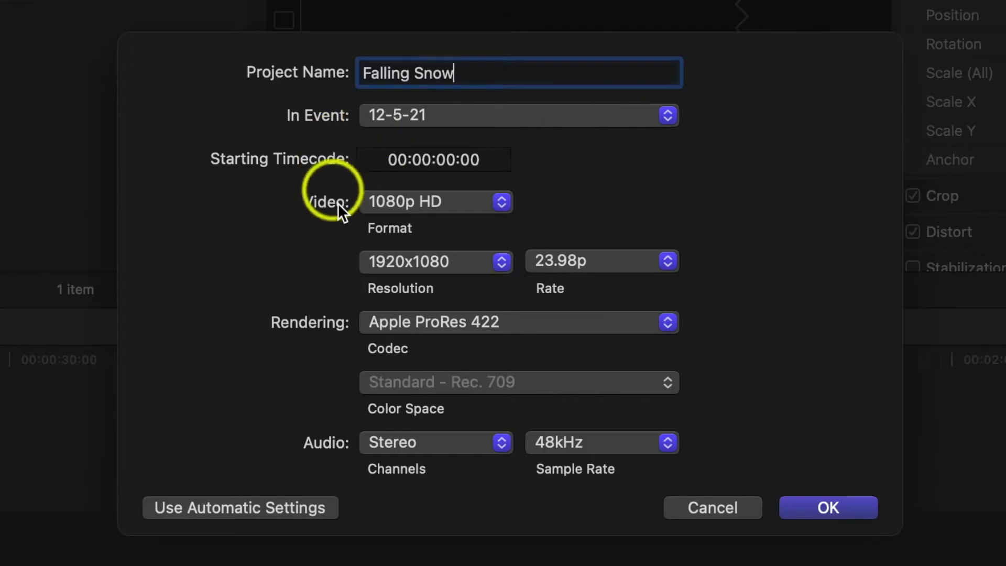
pyautogui.click(480, 256)
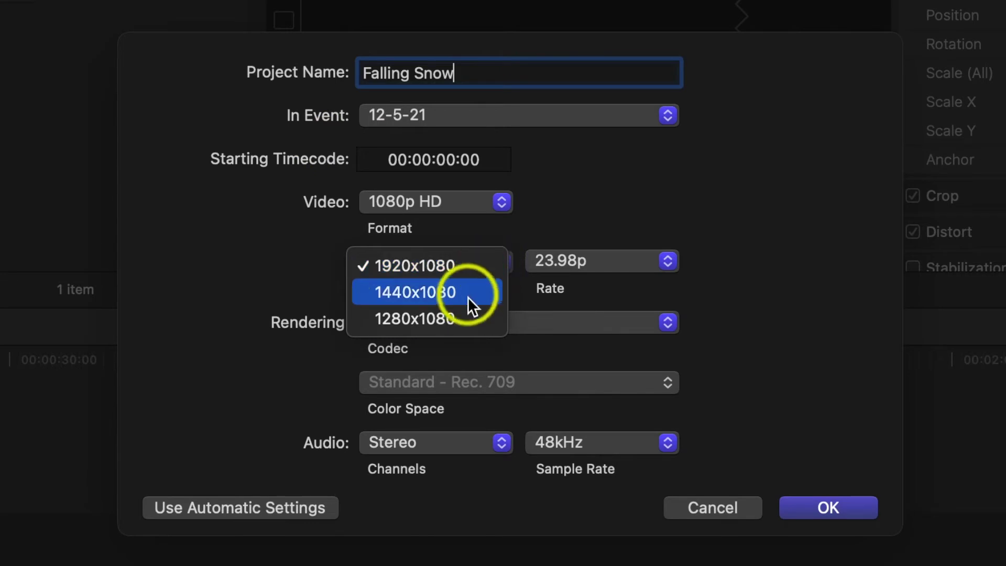
pyautogui.click(688, 291)
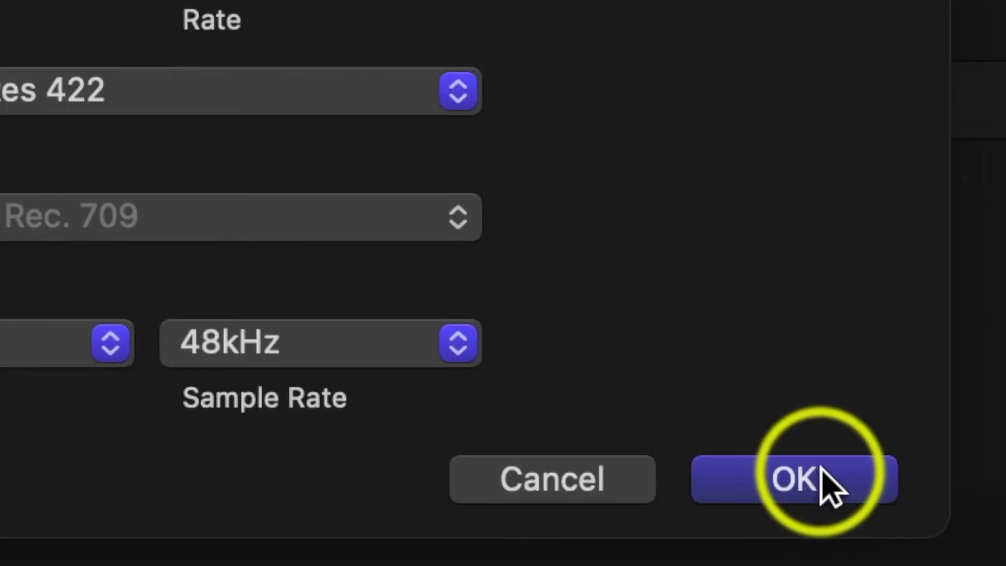
pyautogui.click(821, 483)
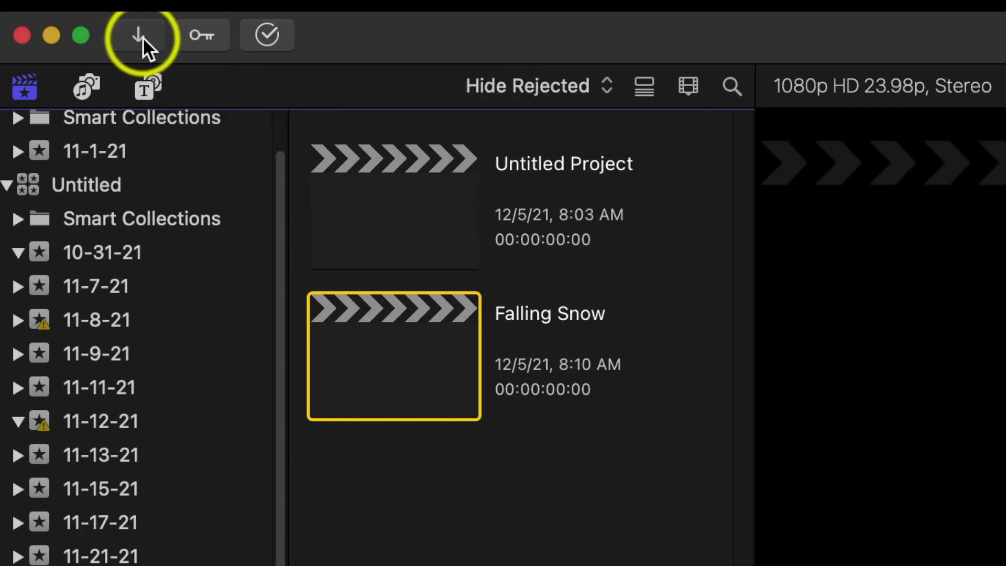
pyautogui.click(139, 38)
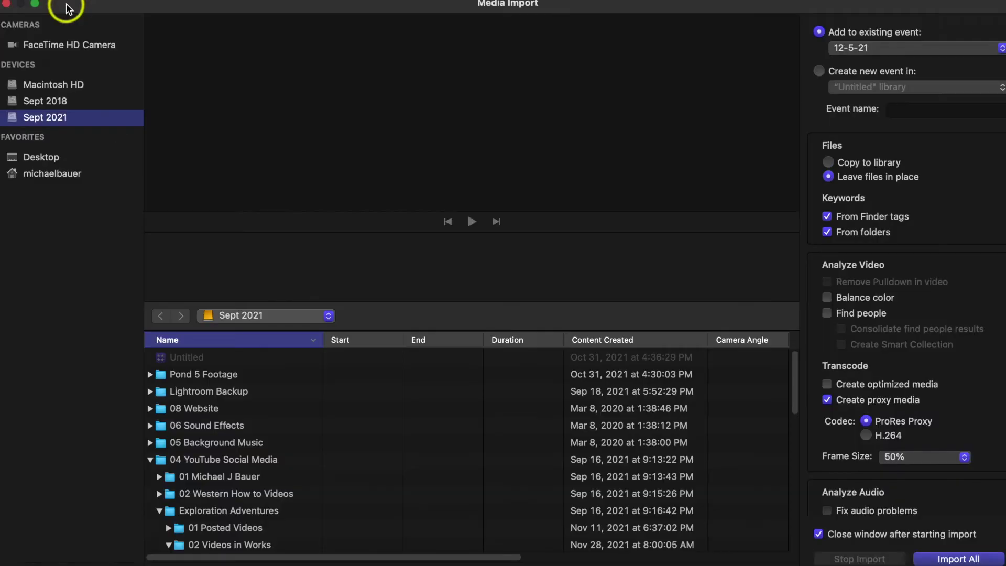
pyautogui.scroll(-1, 234, 445)
pyautogui.scroll(-1, 235, 456)
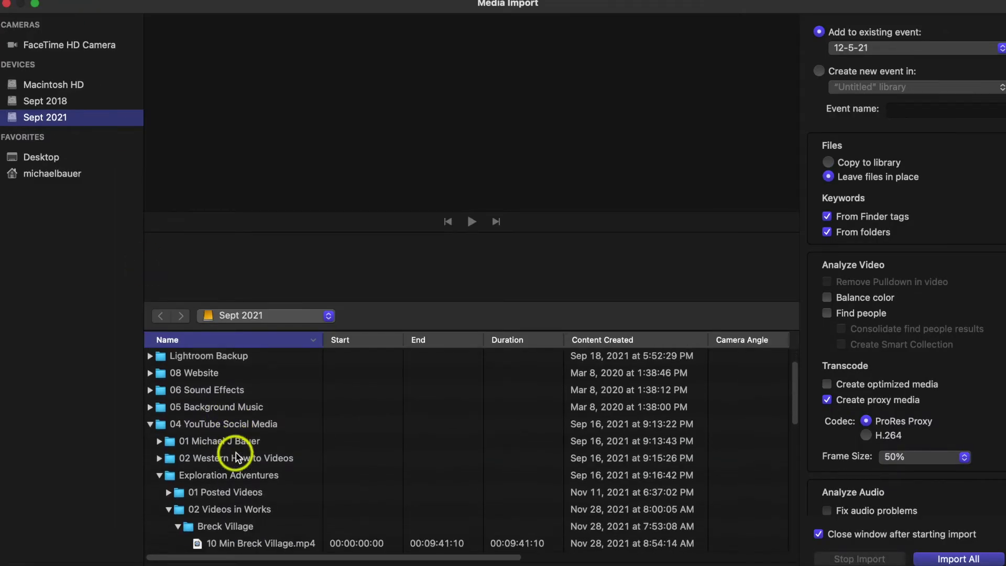
pyautogui.scroll(-1, 235, 453)
pyautogui.scroll(-4, 254, 454)
pyautogui.scroll(-1, 270, 461)
pyautogui.scroll(-2, 265, 461)
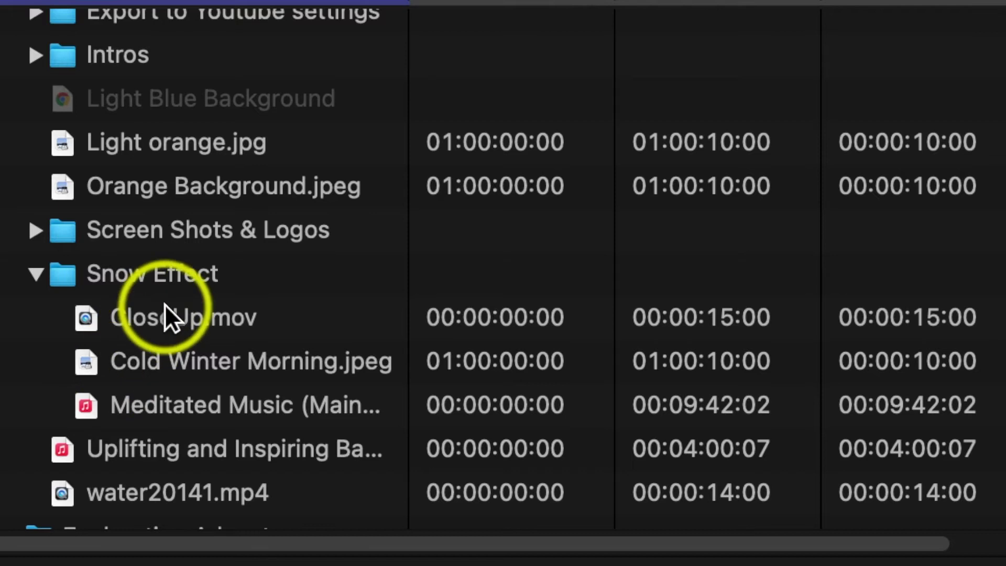
# Import CloseUp.mov, Cold Winter Morning.jpeg and Meditated Music from the Snow Effect folder
pyautogui.click(163, 319)
pyautogui.keyDown('shift'); pyautogui.click(180, 362); pyautogui.keyUp('shift')
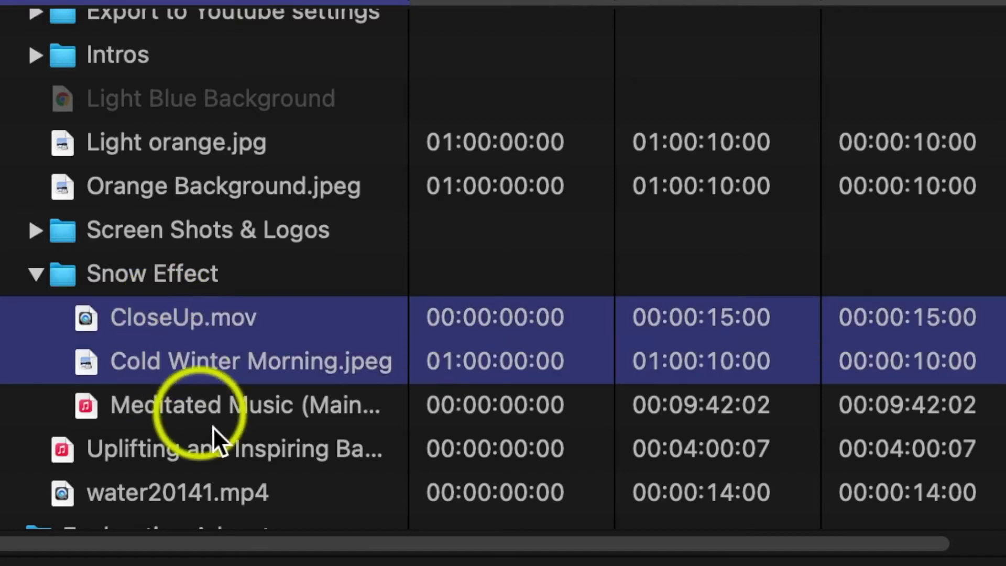
pyautogui.keyDown('shift'); pyautogui.click(213, 409); pyautogui.keyUp('shift')
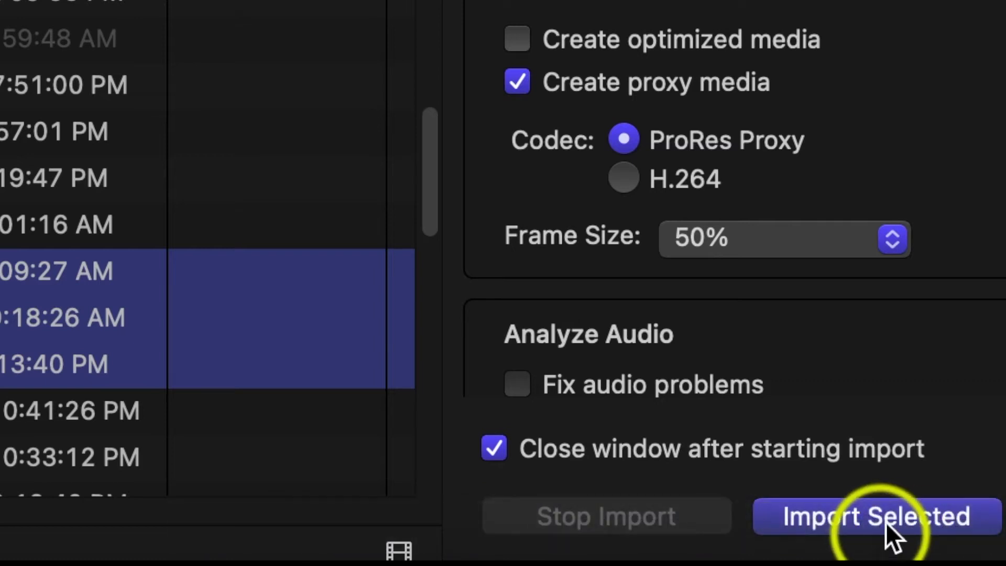
pyautogui.click(886, 522)
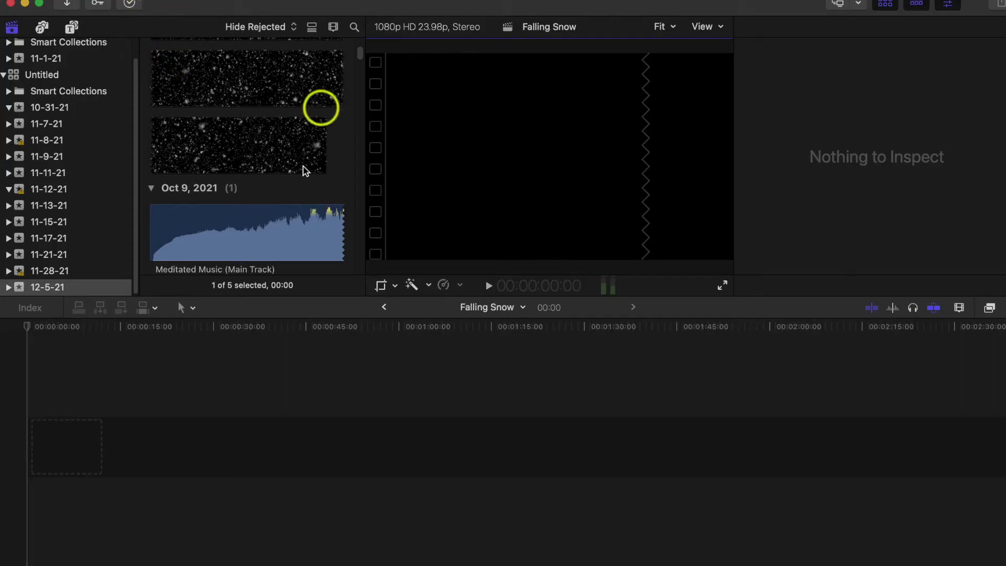
# Select the Cold Winter Morning photo in the browser and mark a longer range of it
pyautogui.click(318, 171)
pyautogui.press('super+4')
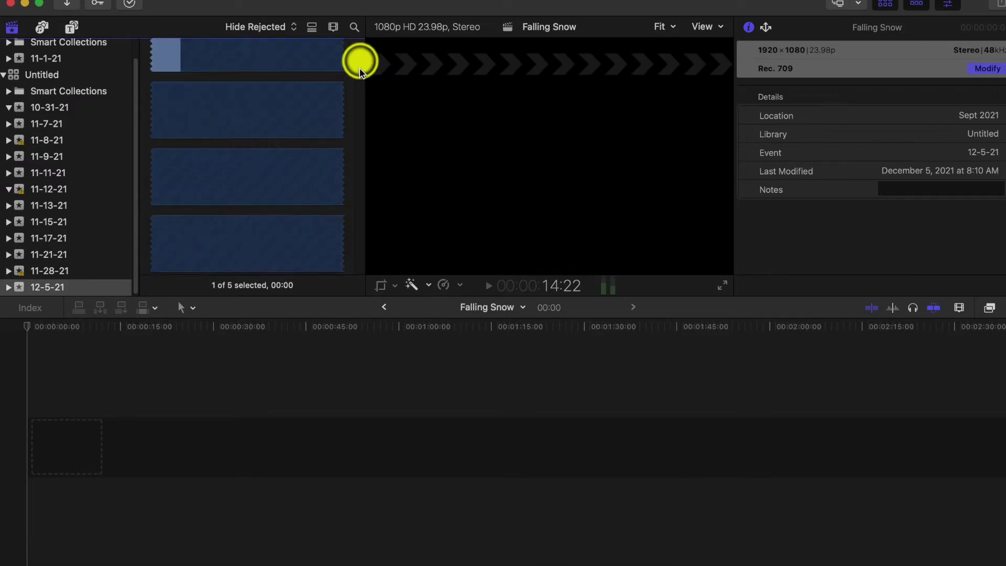
pyautogui.scroll(-5, 362, 236)
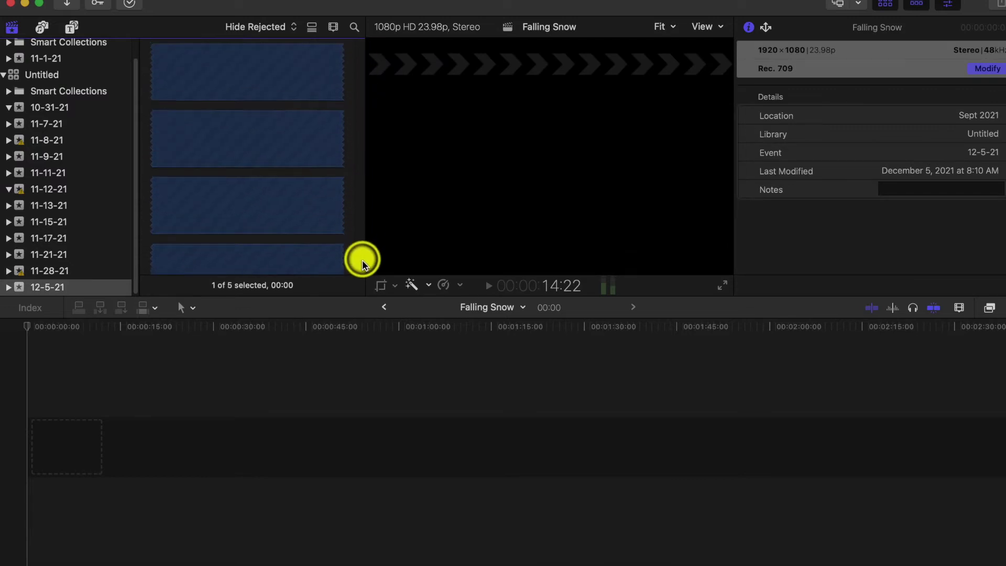
pyautogui.click(186, 220)
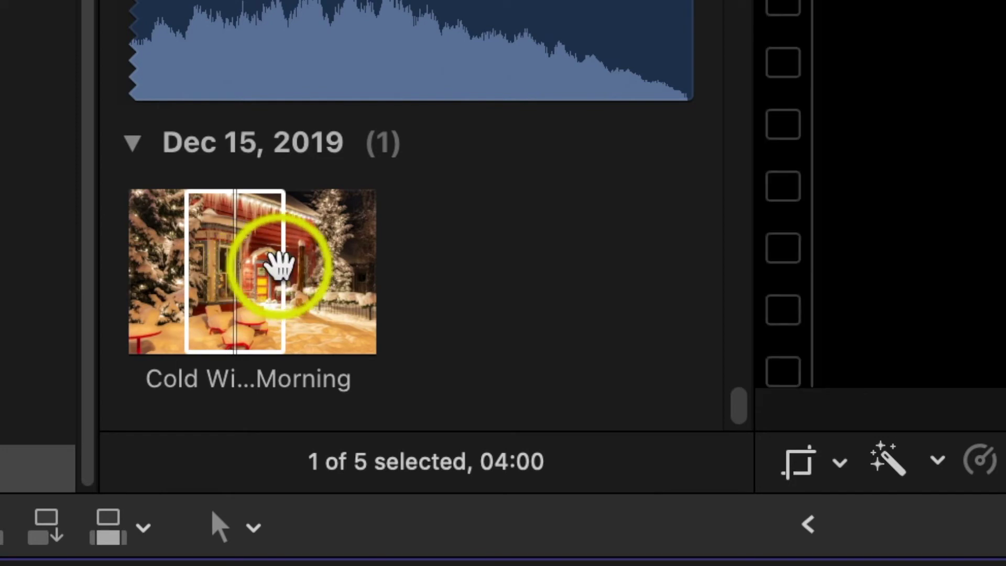
pyautogui.moveTo(283, 264); pyautogui.dragTo(415, 265)
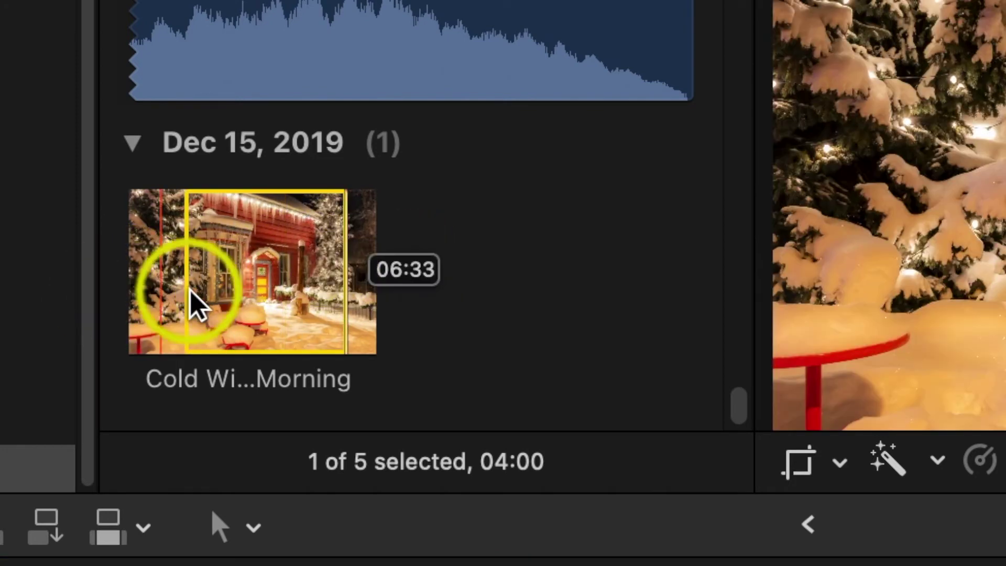
pyautogui.moveTo(191, 290); pyautogui.dragTo(186, 281)
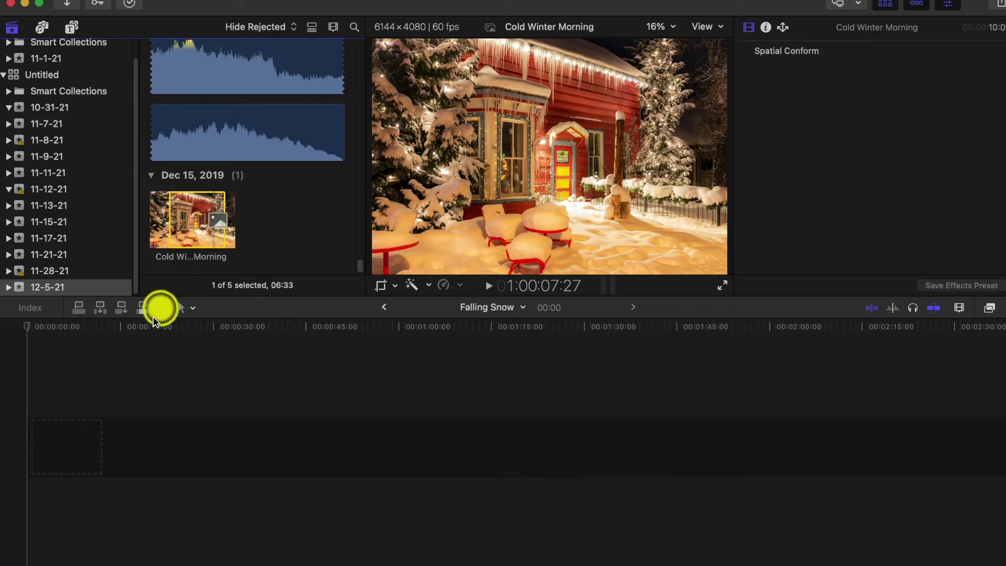
# Drop the photo at the timeline start and stretch it to about 30 seconds
pyautogui.moveTo(55, 411); pyautogui.dragTo(25, 431)
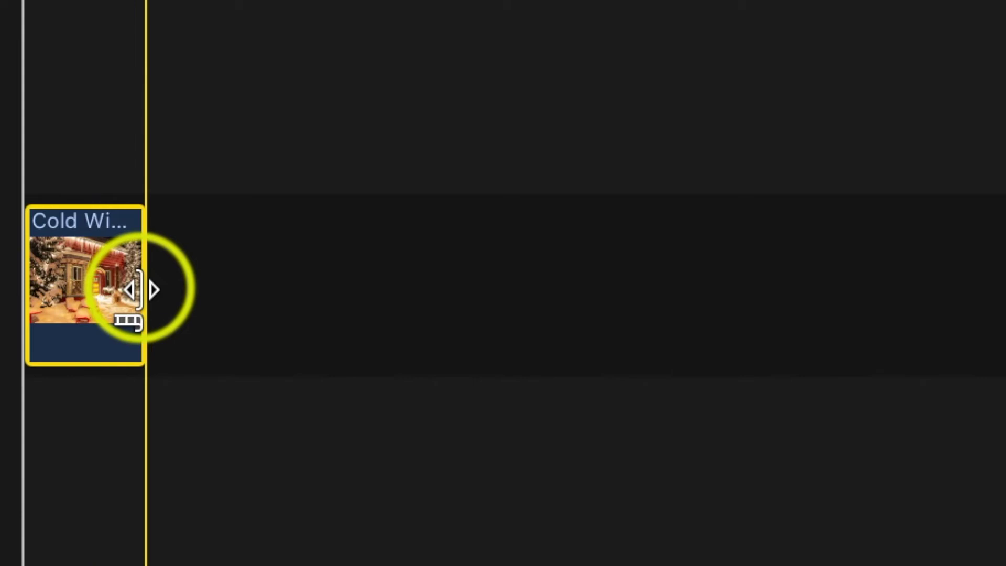
pyautogui.moveTo(139, 290); pyautogui.dragTo(211, 286)
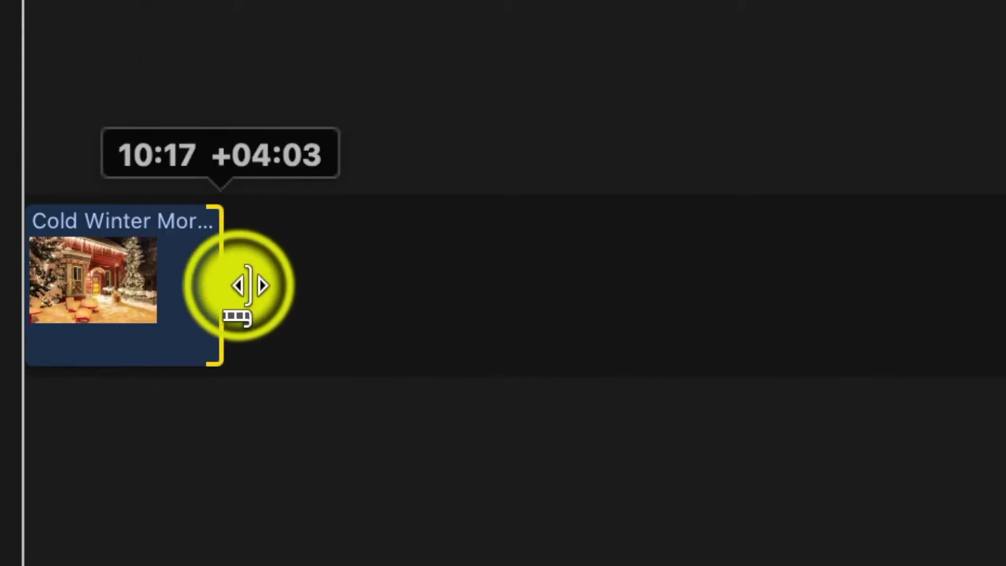
pyautogui.moveTo(250, 286)
pyautogui.mouseDown()
pyautogui.moveTo(595, 280)
pyautogui.moveTo(580, 283)
pyautogui.mouseUp()
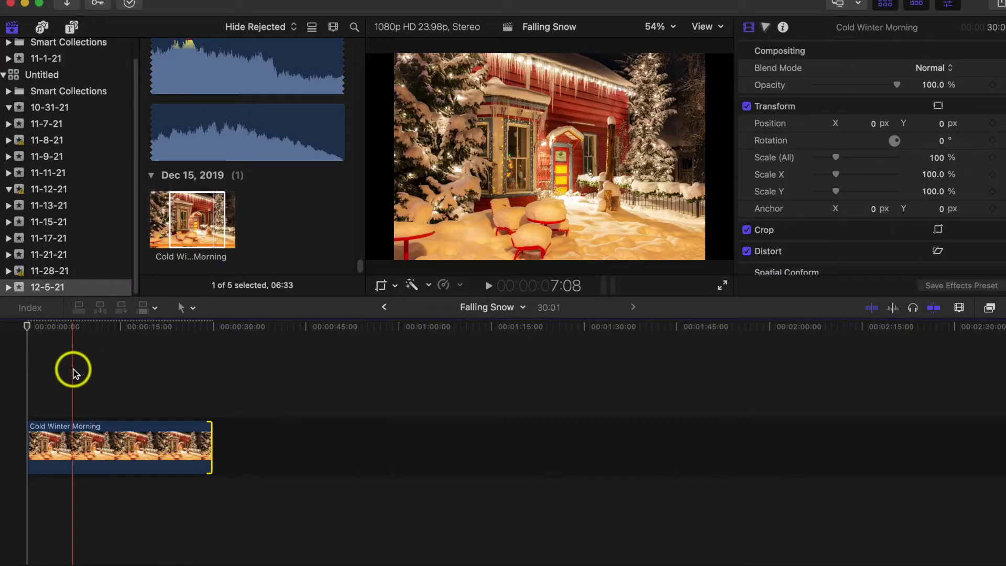
pyautogui.scroll(2, 289, 196)
pyautogui.scroll(2, 281, 209)
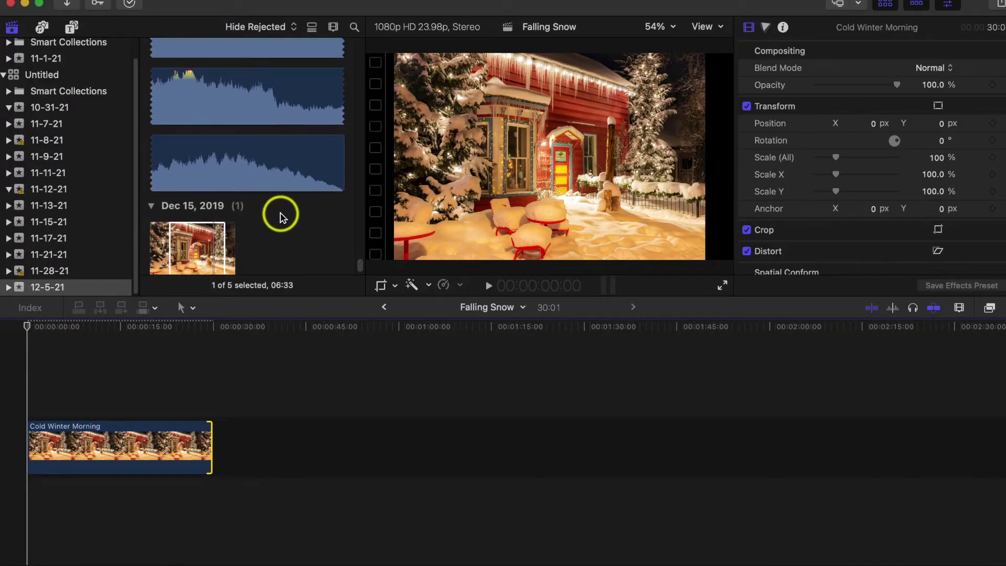
pyautogui.scroll(1, 278, 216)
pyautogui.scroll(3, 280, 216)
pyautogui.scroll(4, 280, 218)
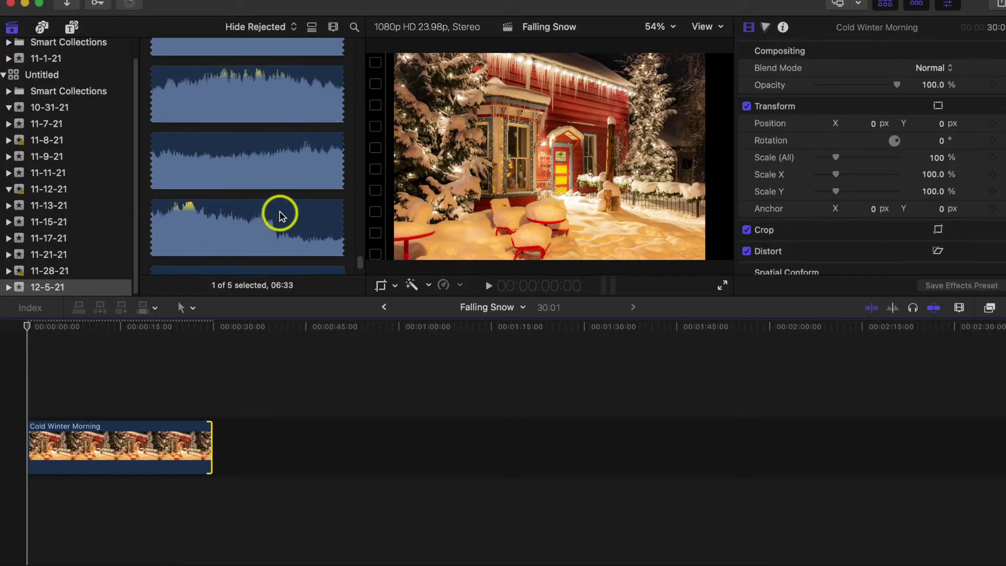
pyautogui.scroll(2, 279, 216)
pyautogui.scroll(1, 280, 215)
pyautogui.scroll(1, 280, 214)
pyautogui.scroll(1, 299, 208)
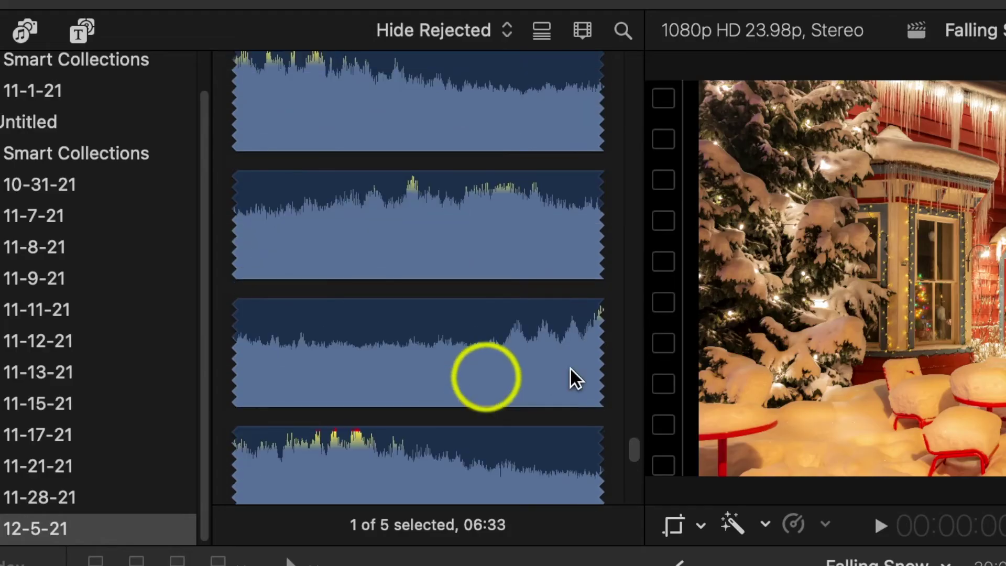
pyautogui.moveTo(638, 436)
pyautogui.mouseDown()
pyautogui.moveTo(616, 349)
pyautogui.moveTo(644, 202)
pyautogui.moveTo(631, 136)
pyautogui.mouseUp()
# Place the Meditated Music track beneath the photo at the start of the timeline
pyautogui.click(251, 98)
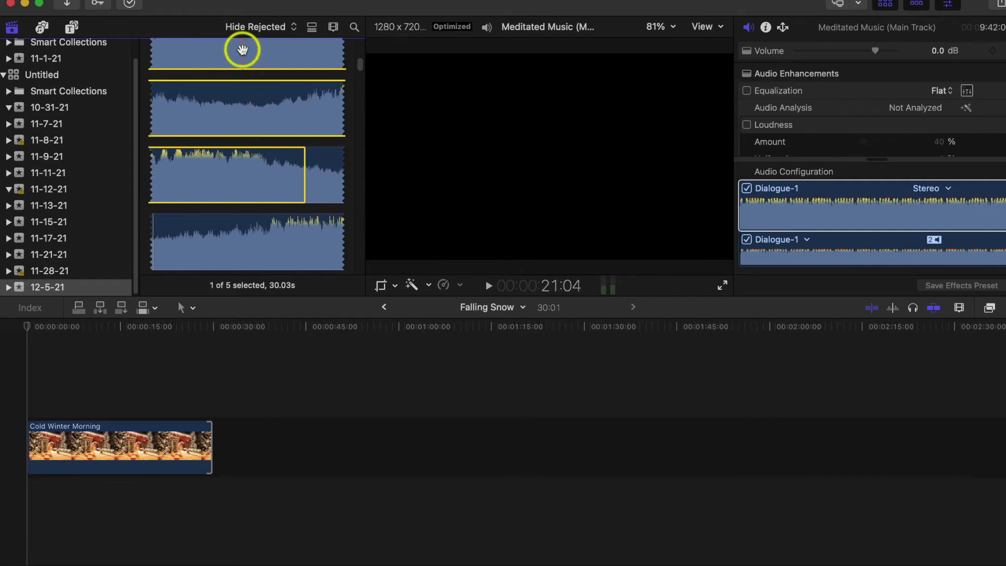
pyautogui.moveTo(238, 175); pyautogui.dragTo(212, 346)
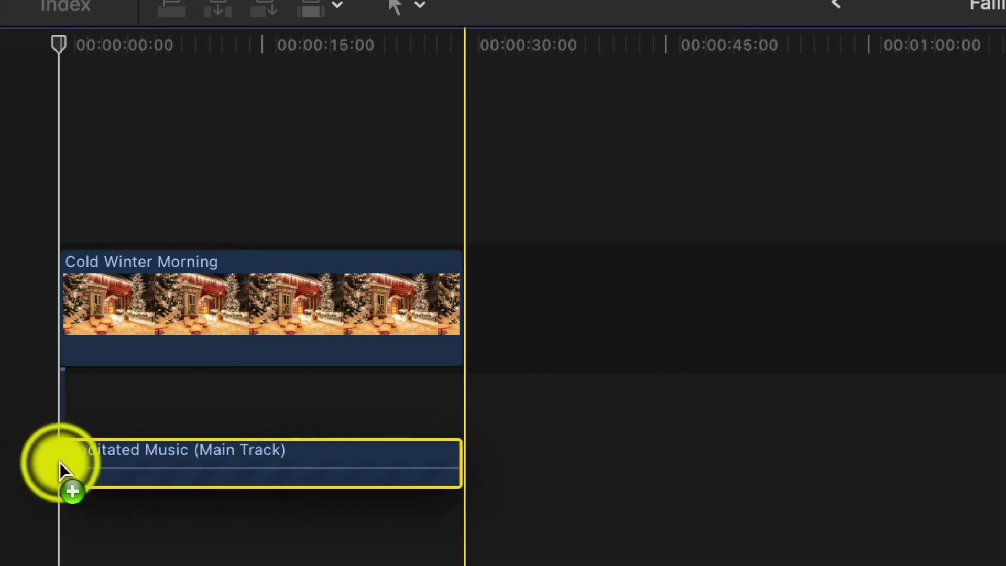
pyautogui.moveTo(181, 473); pyautogui.dragTo(29, 520)
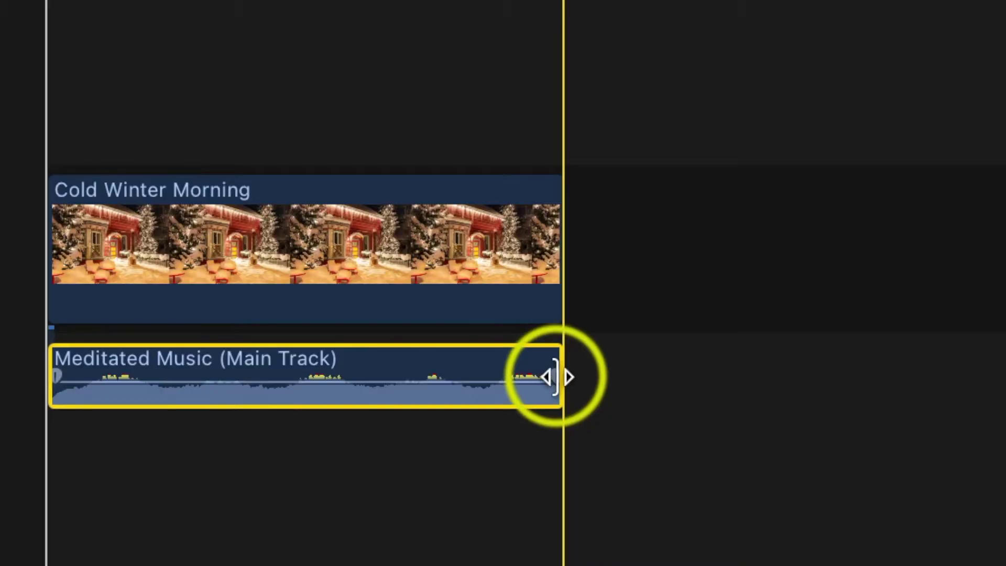
# Fade out the end of the music and lower its volume to -5 dB
pyautogui.moveTo(550, 380); pyautogui.dragTo(492, 379)
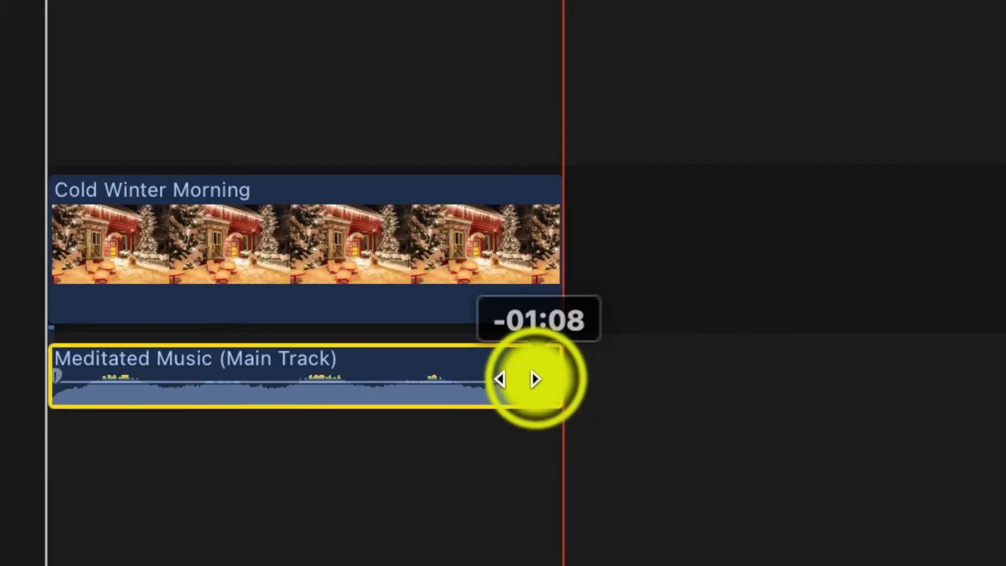
pyautogui.moveTo(492, 380); pyautogui.dragTo(467, 378)
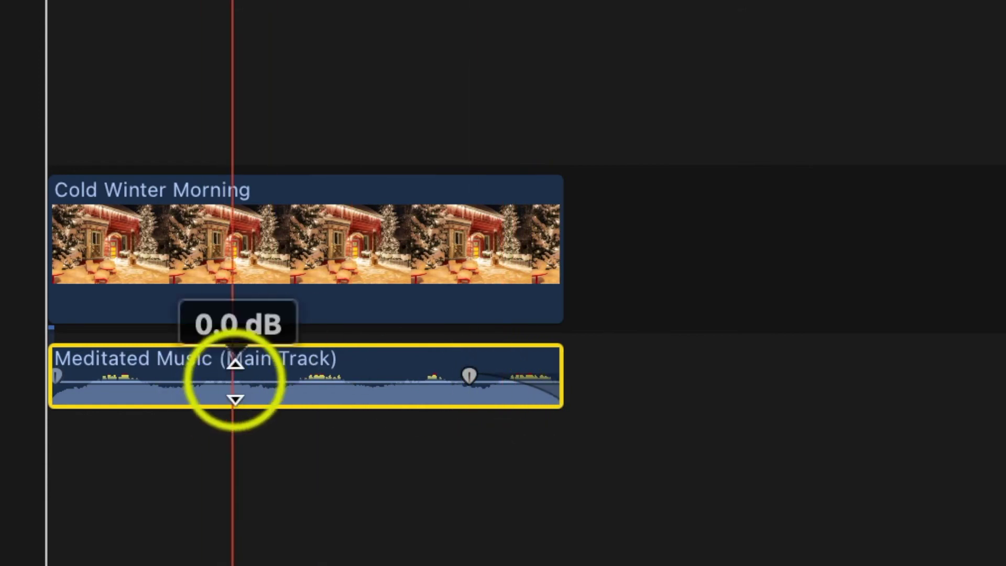
pyautogui.moveTo(234, 382); pyautogui.dragTo(231, 386)
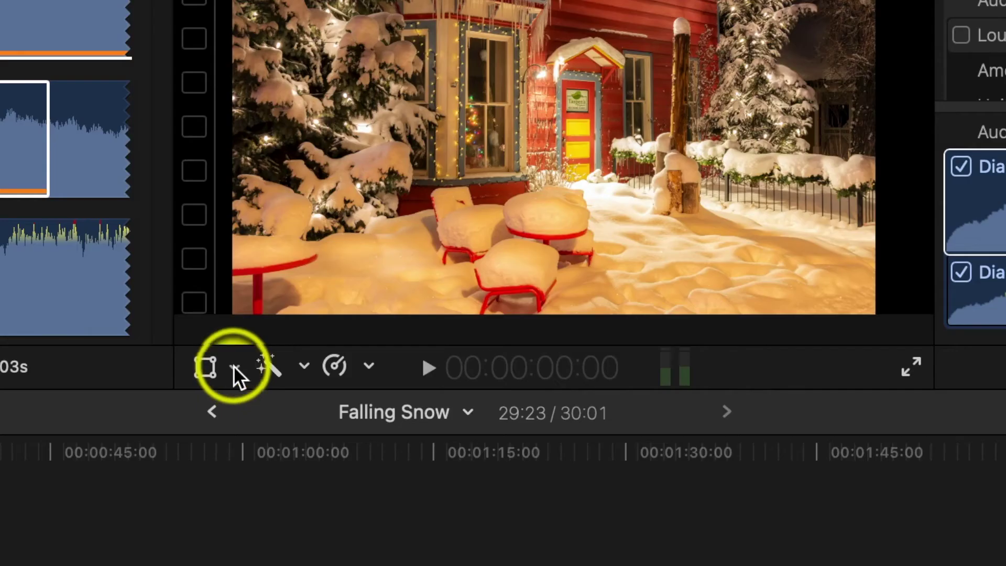
# Apply a Ken Burns crop move to Cold Winter Morning and preview it from the start
pyautogui.click(395, 285)
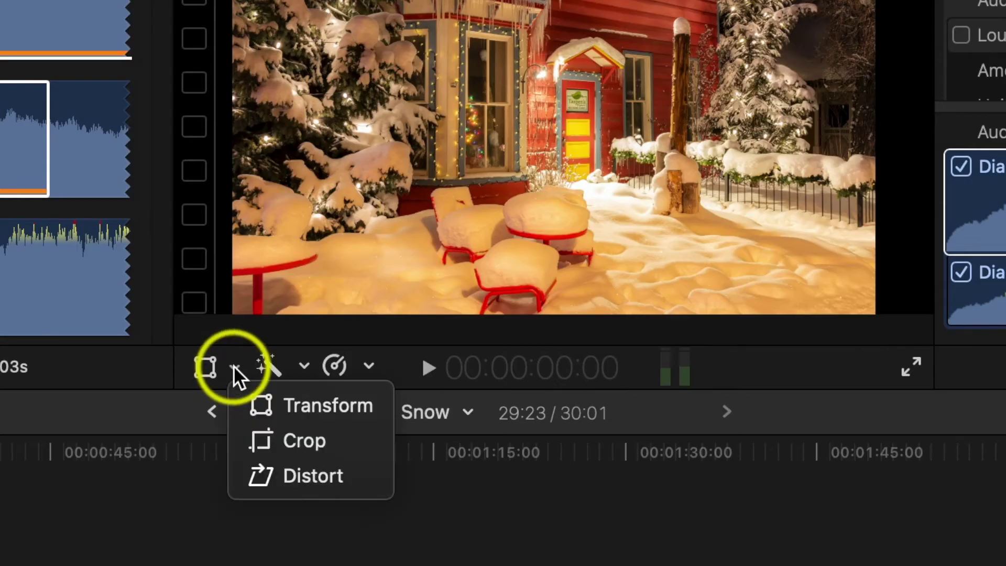
pyautogui.click(291, 443)
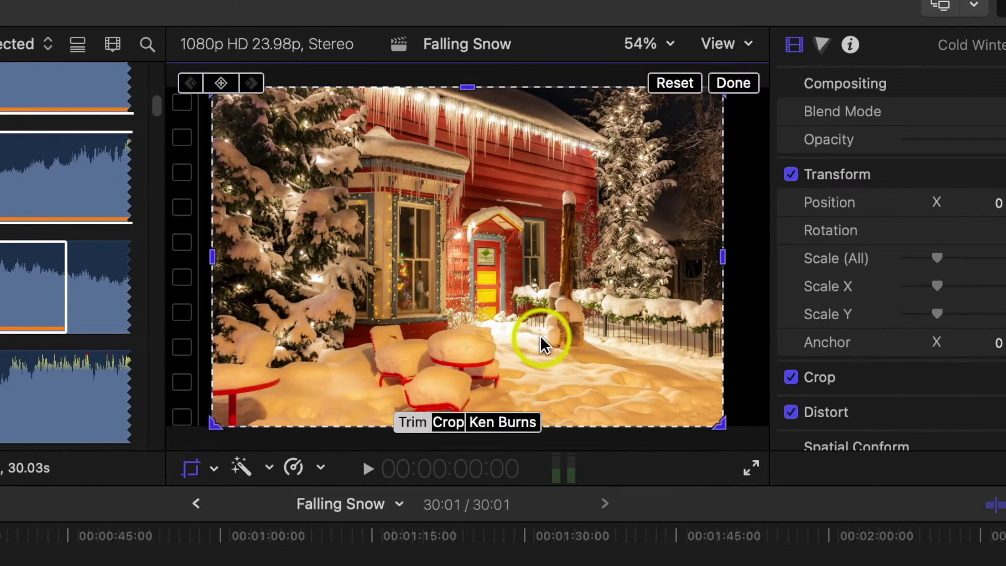
pyautogui.click(497, 421)
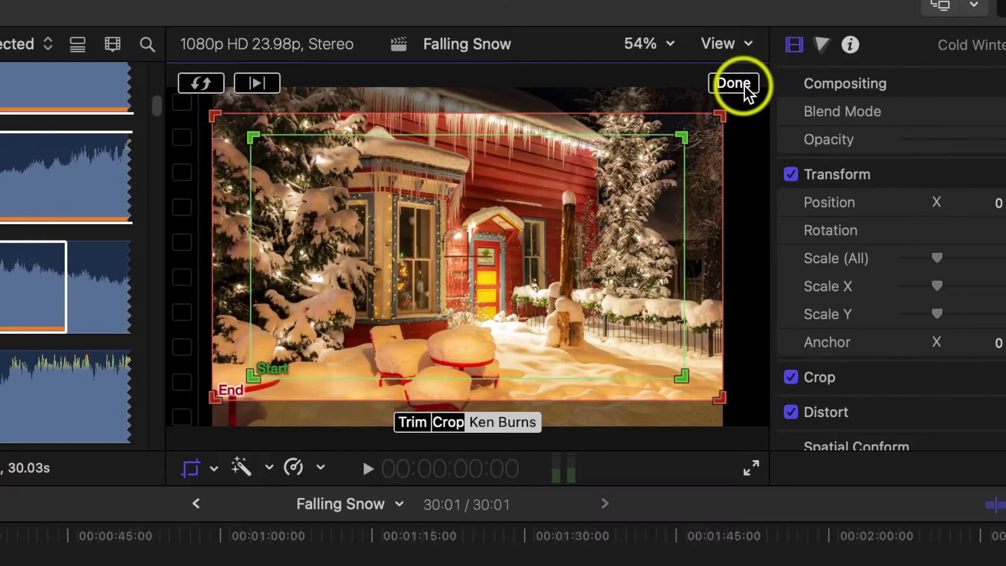
pyautogui.click(888, 49)
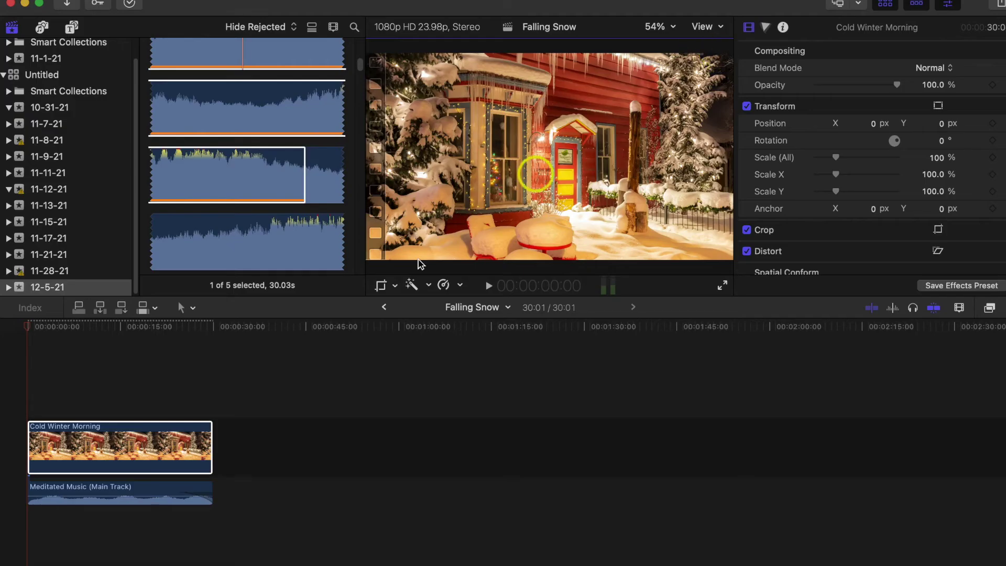
pyautogui.click(28, 329)
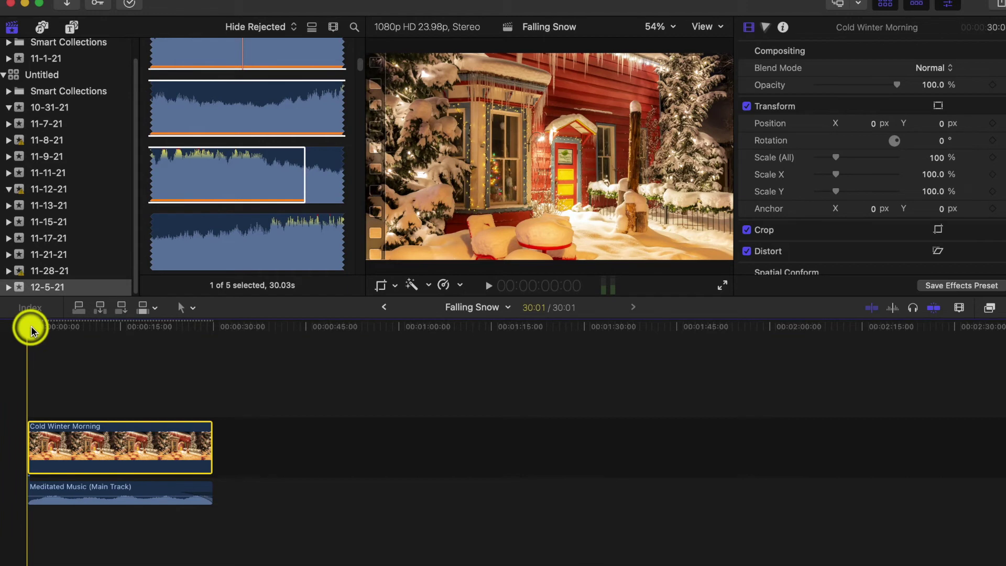
pyautogui.moveTo(28, 328)
pyautogui.mouseDown()
pyautogui.moveTo(209, 351)
pyautogui.moveTo(29, 346)
pyautogui.mouseUp()
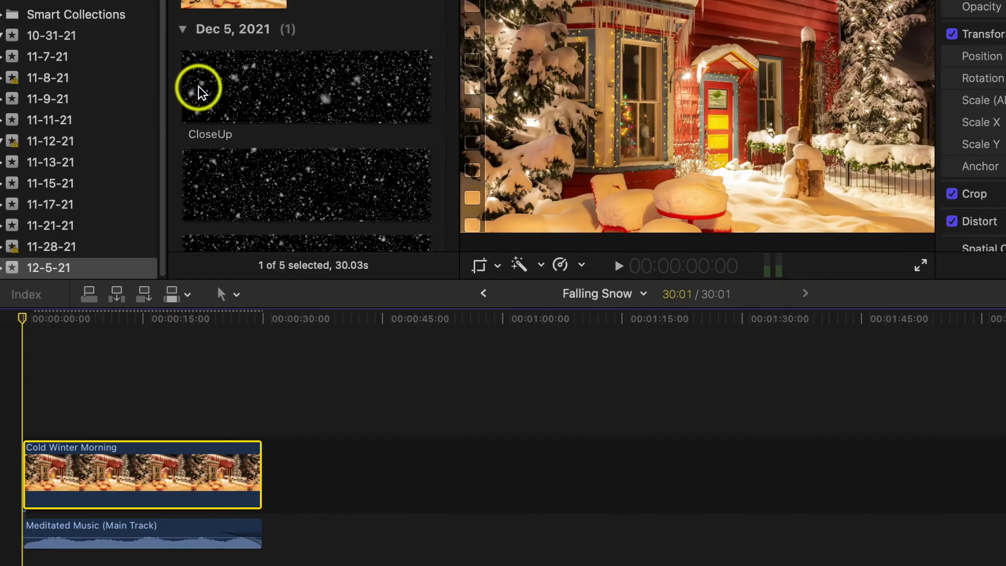
# Drag the CloseUp snow clip onto the timeline above Cold Winter Morning at 0:00
pyautogui.click(197, 86)
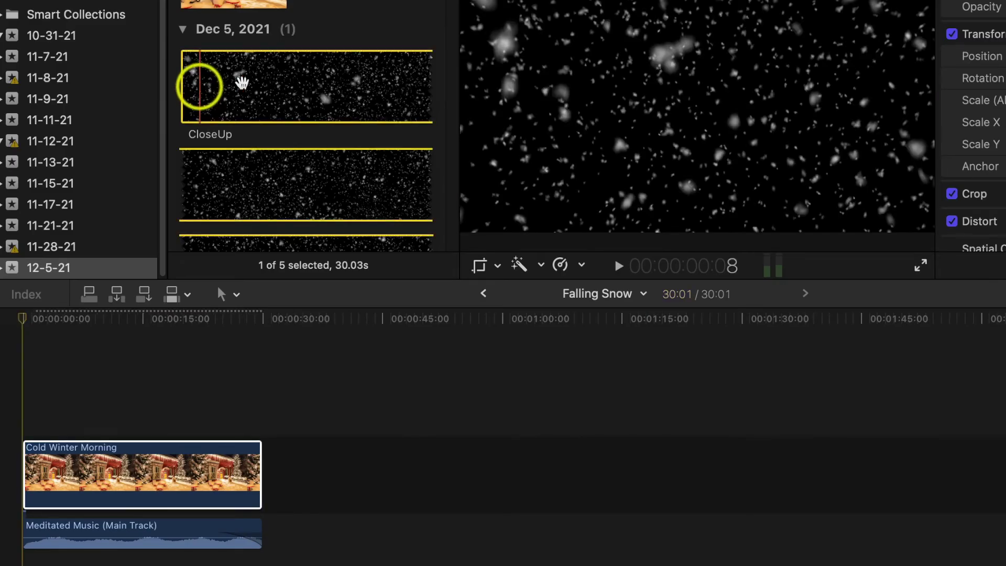
pyautogui.click(254, 81)
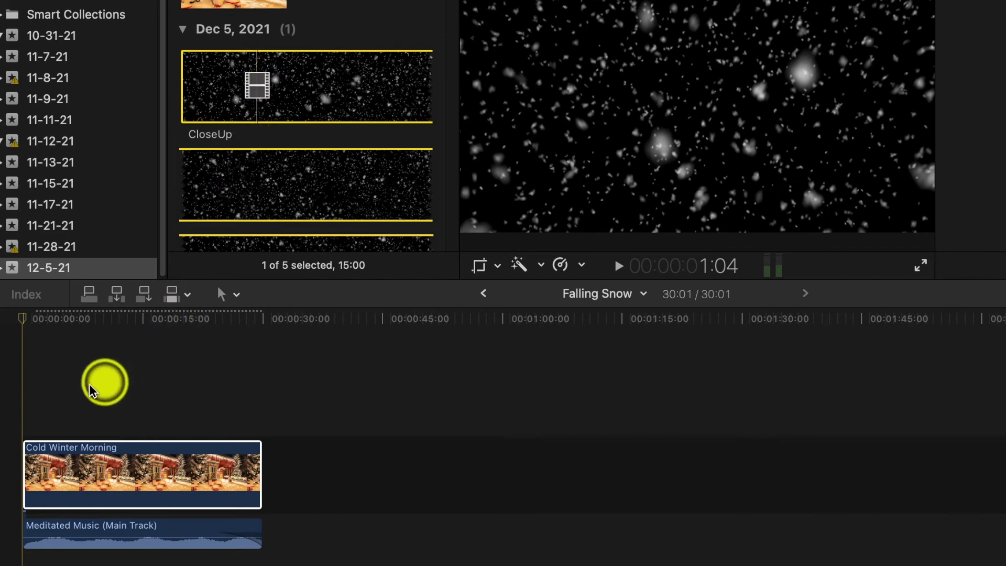
pyautogui.moveTo(251, 137); pyautogui.dragTo(24, 397)
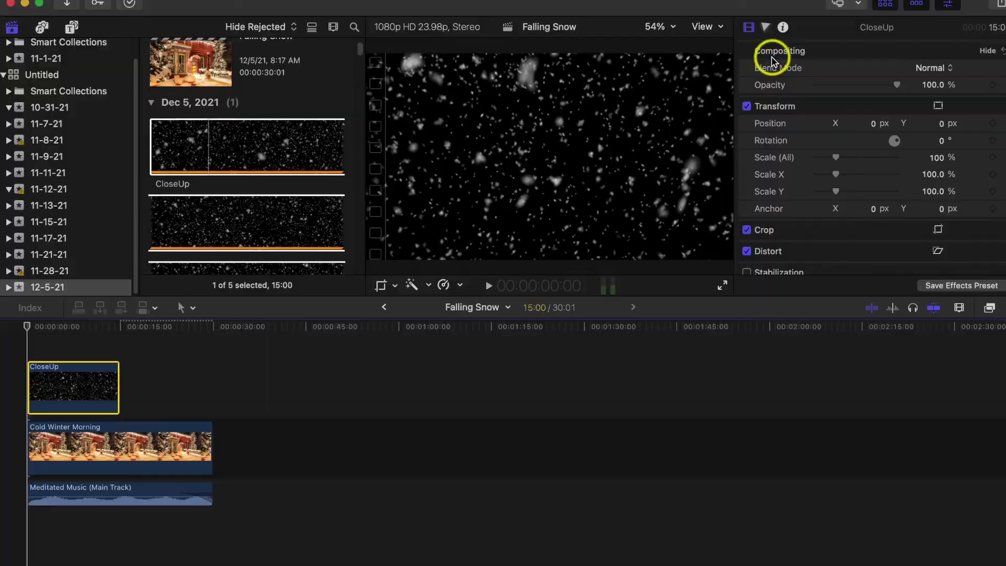
# Set the CloseUp clip's compositing blend mode to Lighten
pyautogui.click(773, 61)
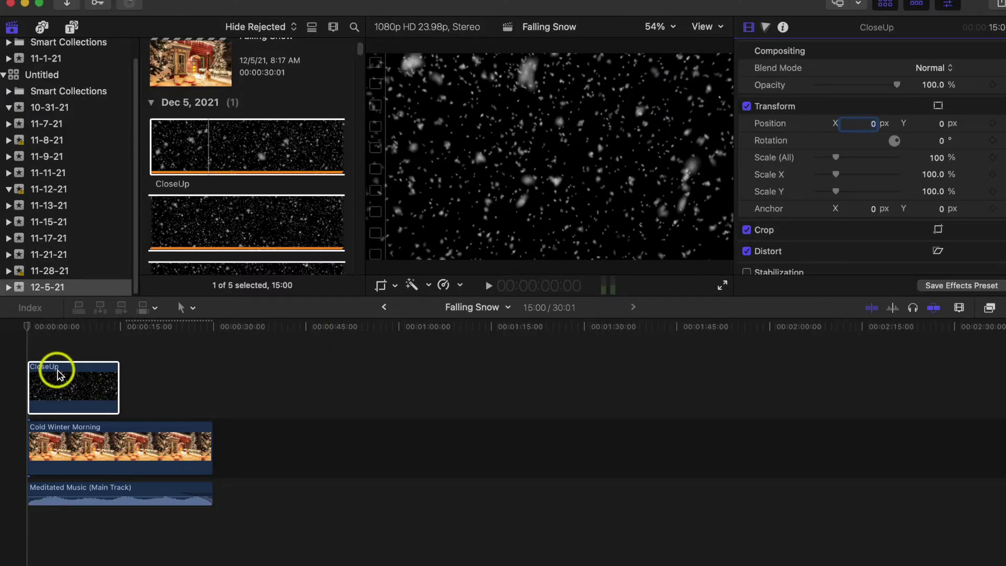
pyautogui.click(58, 375)
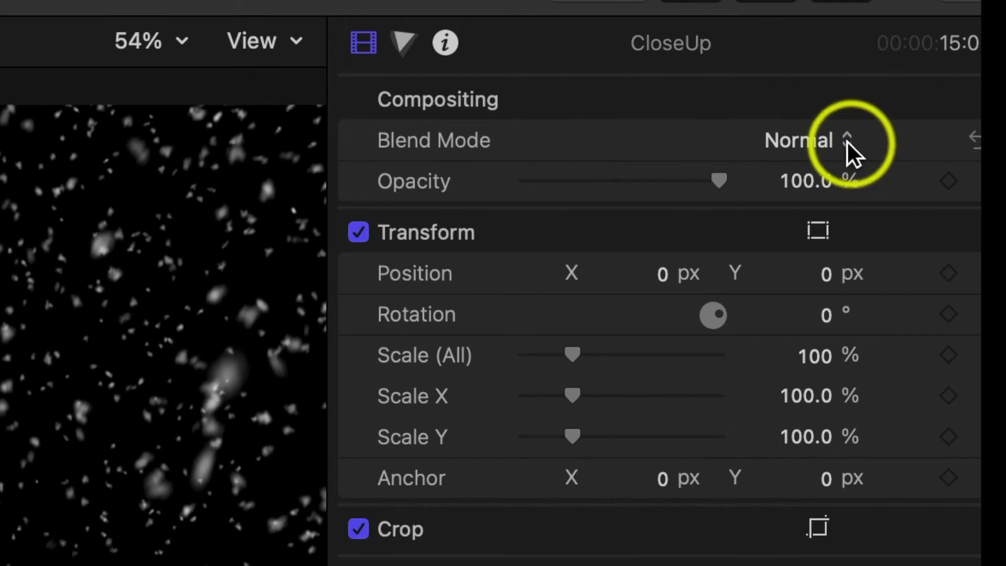
pyautogui.click(834, 145)
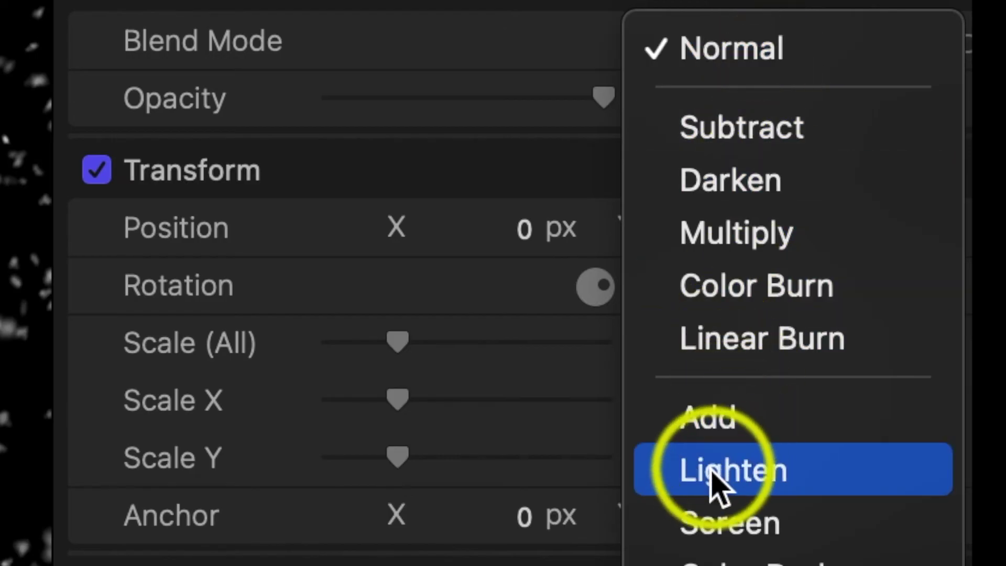
pyautogui.click(739, 471)
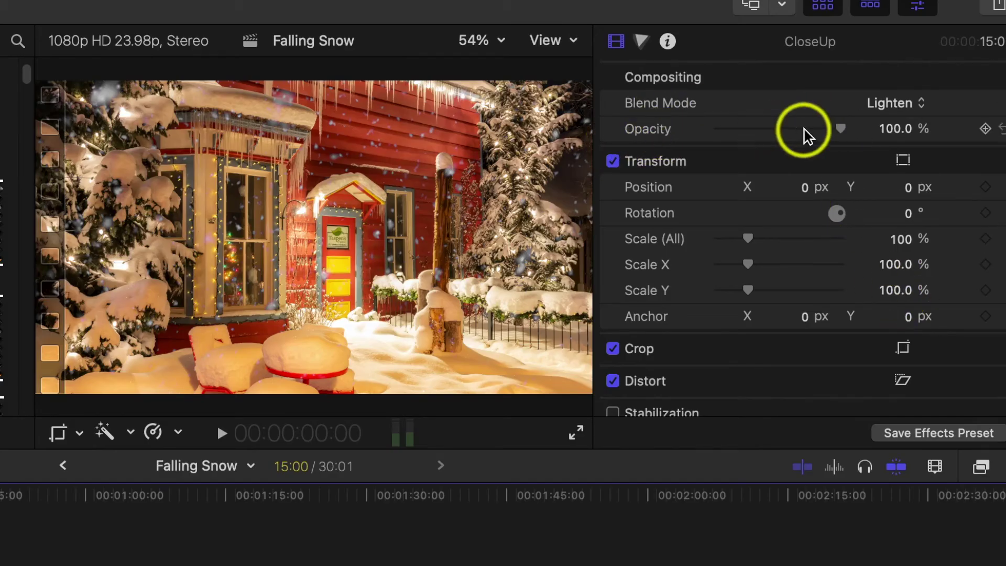
# Test the snow clip's opacity, leave it at 100%, and play the overlay
pyautogui.moveTo(839, 130); pyautogui.dragTo(820, 128)
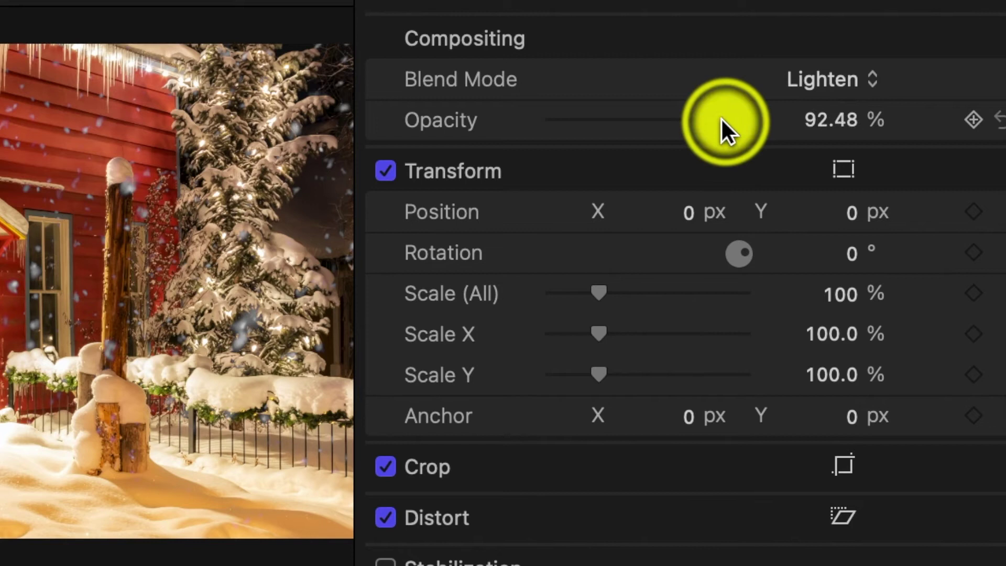
pyautogui.moveTo(713, 118); pyautogui.dragTo(857, 125)
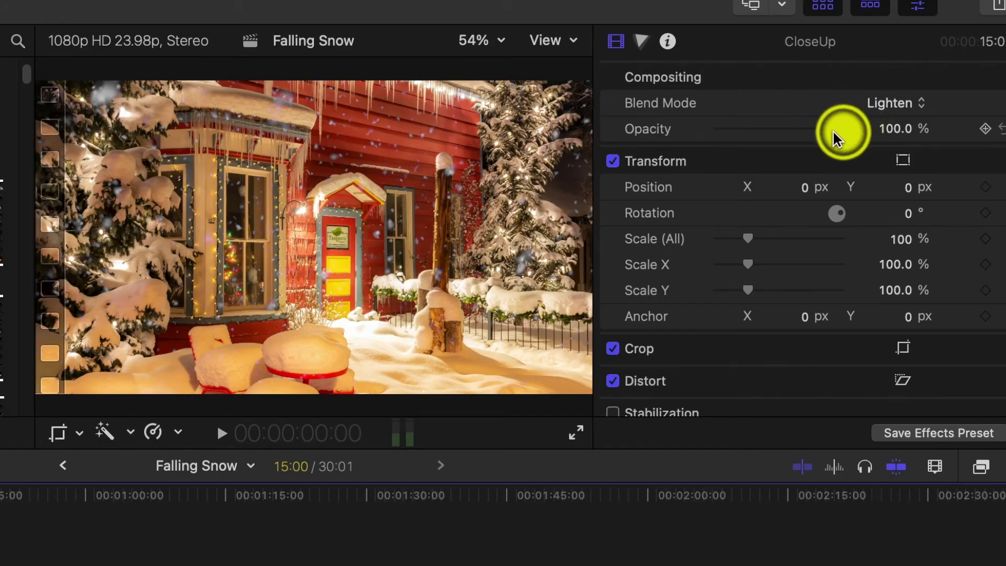
pyautogui.moveTo(833, 130); pyautogui.dragTo(852, 131)
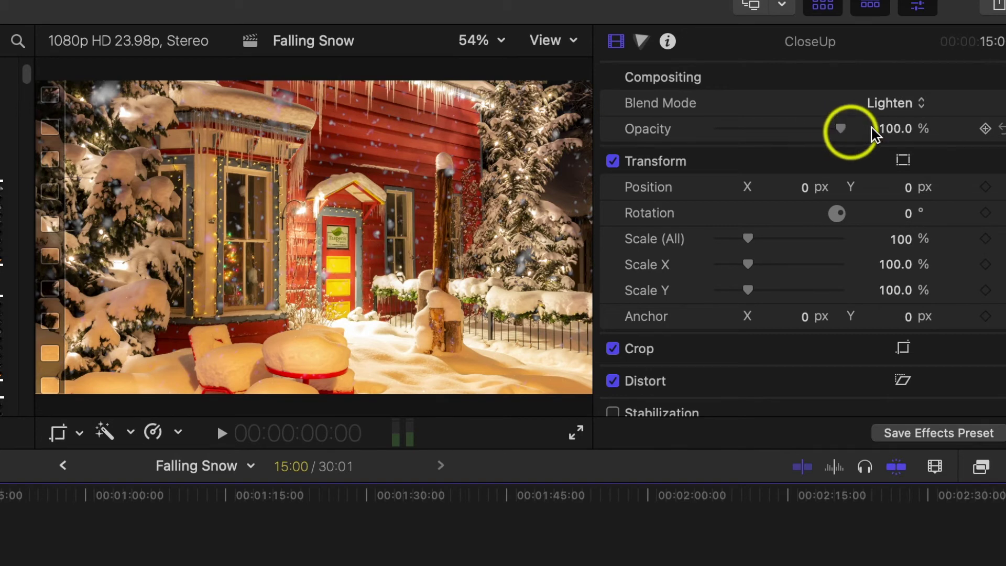
pyautogui.click(423, 458)
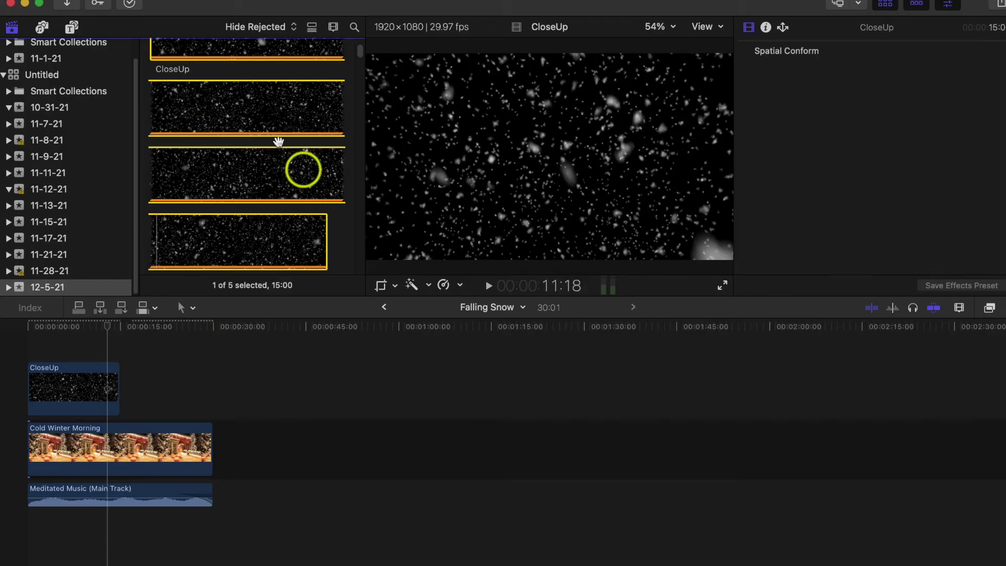
# Connect a second CloseUp snow clip above the cabin photo, overlapping the first overlay's end
pyautogui.moveTo(247, 118); pyautogui.dragTo(254, 218)
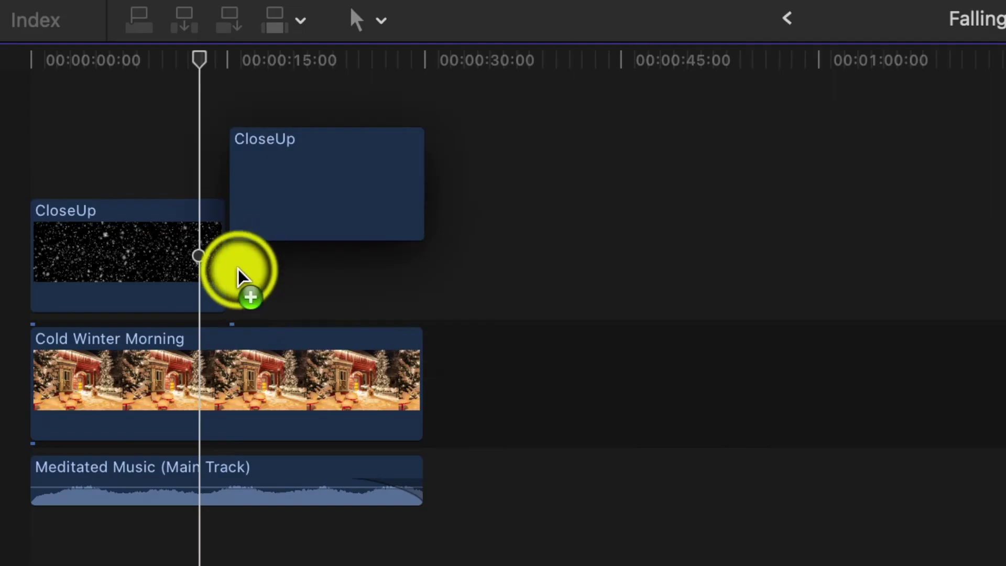
pyautogui.moveTo(148, 349); pyautogui.dragTo(126, 431)
pyautogui.moveTo(239, 281)
pyautogui.mouseDown()
pyautogui.moveTo(219, 298)
pyautogui.moveTo(203, 266)
pyautogui.mouseUp()
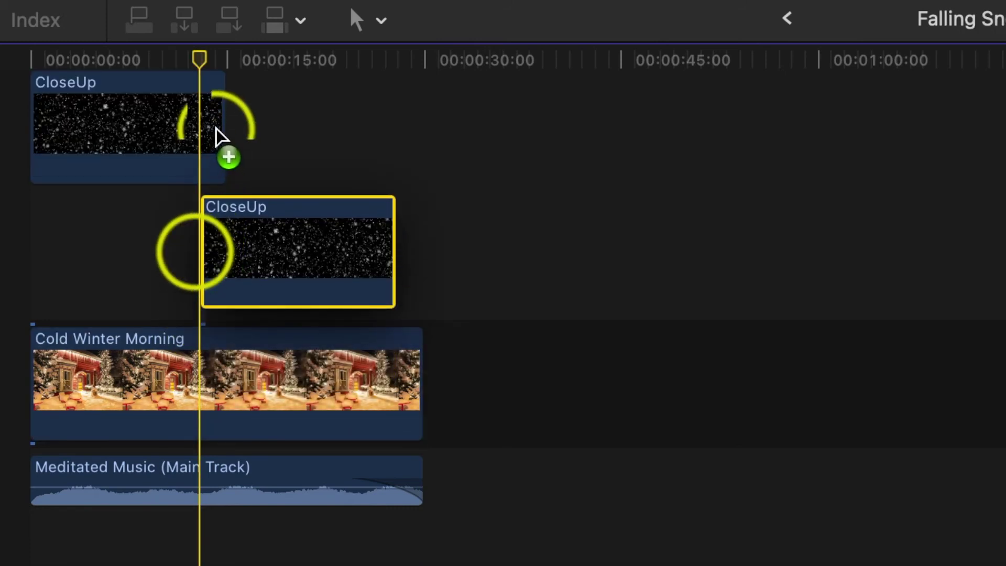
pyautogui.moveTo(203, 265); pyautogui.dragTo(218, 139)
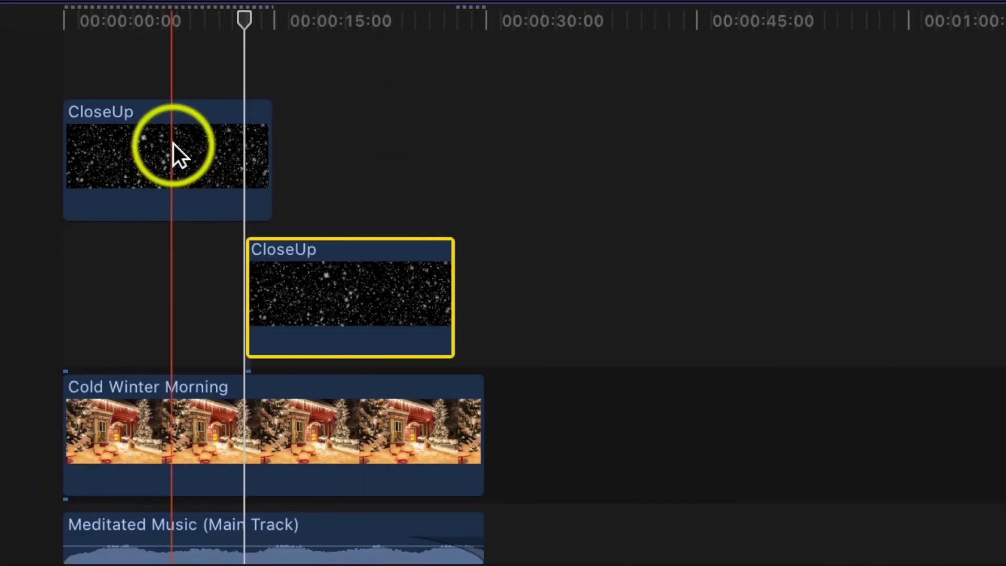
pyautogui.click(174, 144)
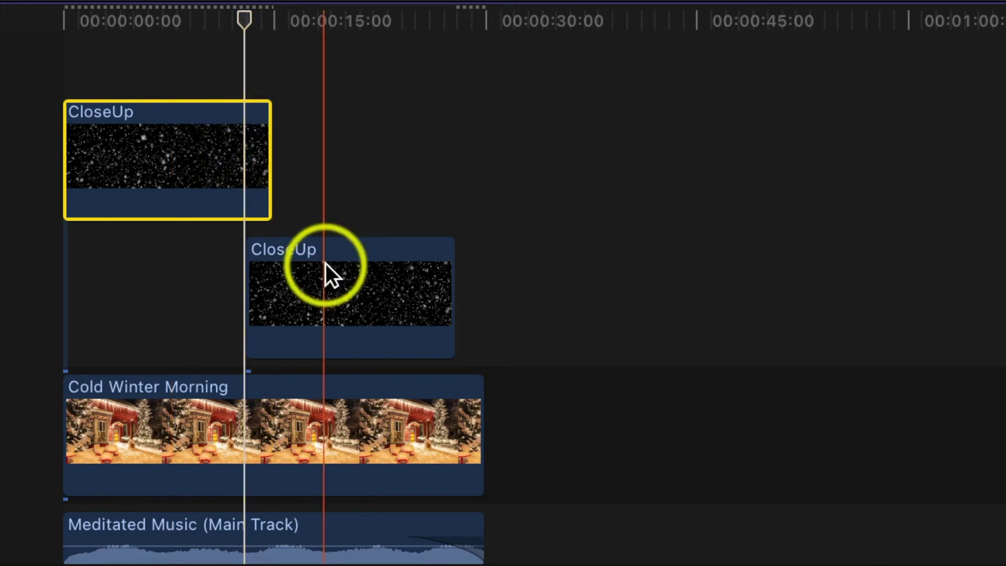
pyautogui.rightClick(202, 154)
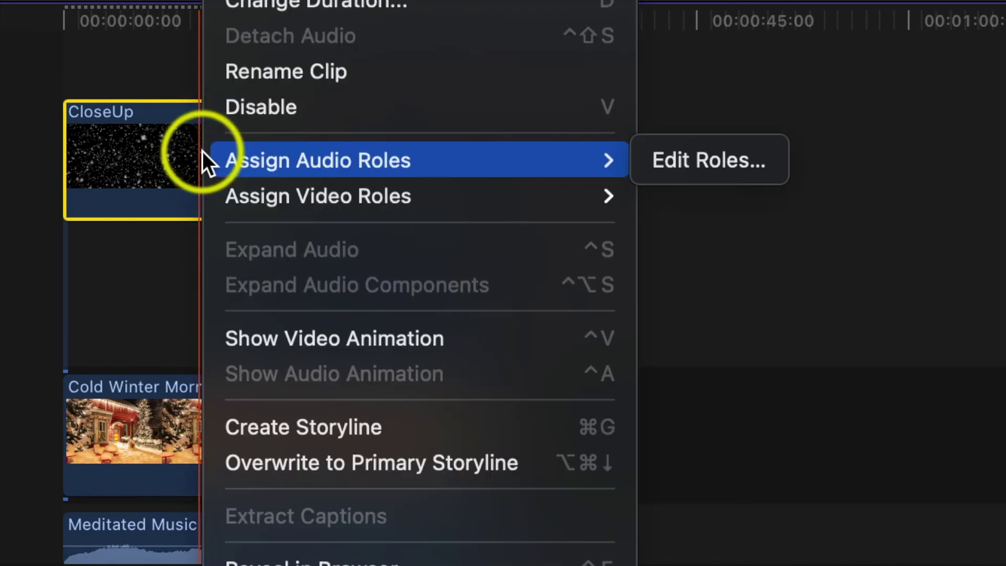
# Fade the first CloseUp's opacity out near its end, then select the second CloseUp
pyautogui.click(318, 338)
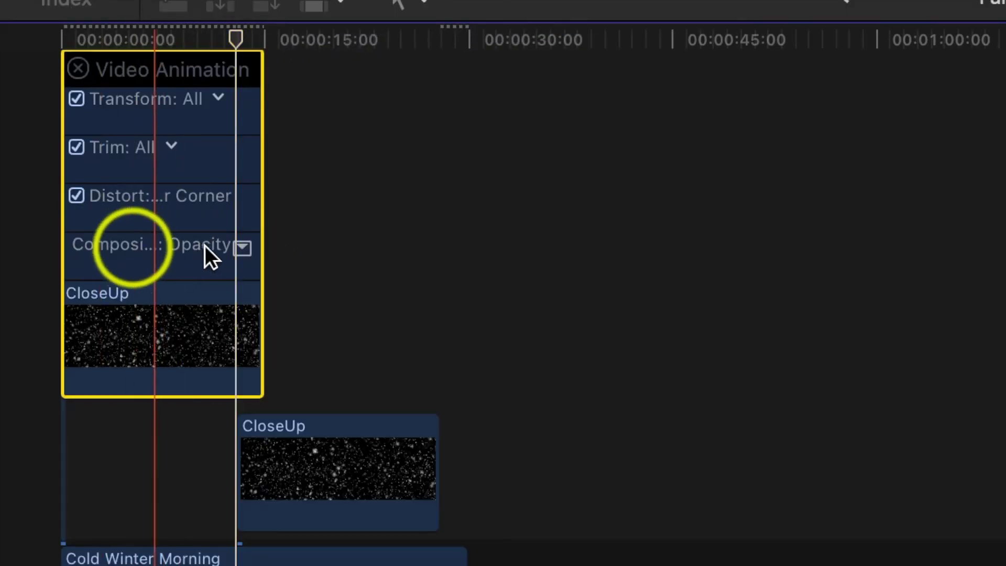
pyautogui.click(244, 247)
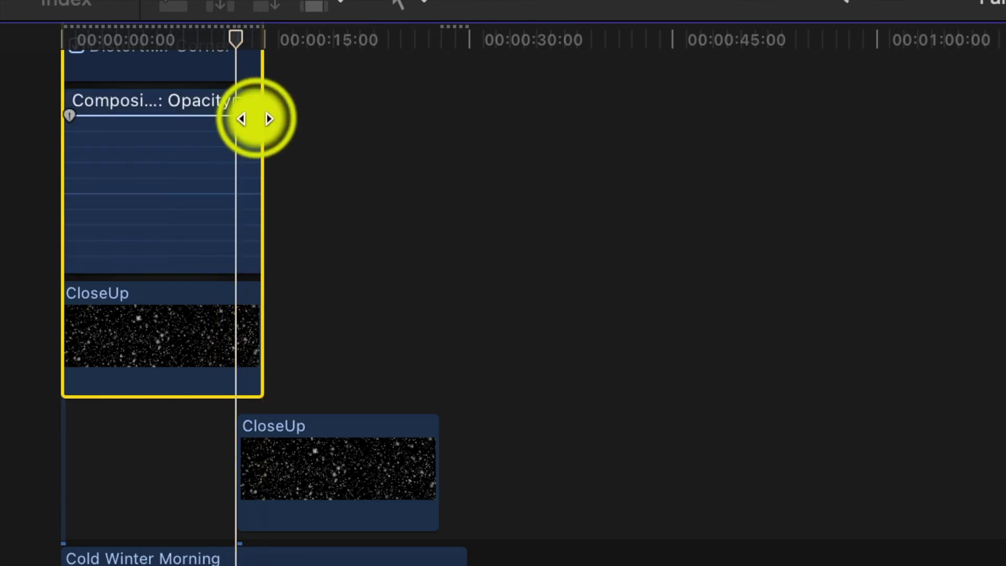
pyautogui.moveTo(254, 117)
pyautogui.mouseDown()
pyautogui.moveTo(239, 121)
pyautogui.moveTo(238, 109)
pyautogui.mouseUp()
pyautogui.scroll(5, 115, 148)
pyautogui.click(77, 126)
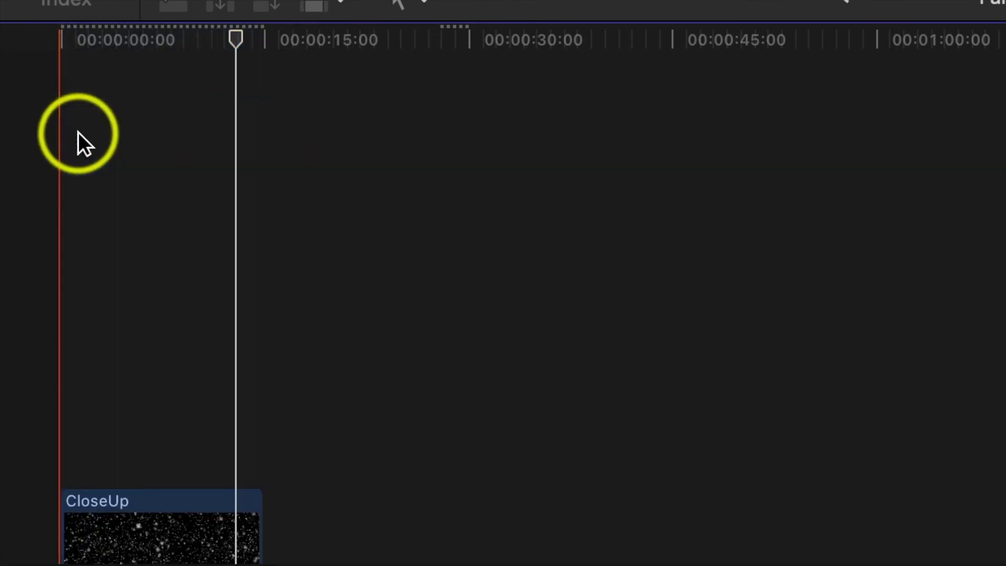
pyautogui.scroll(-5, 362, 235)
pyautogui.click(338, 346)
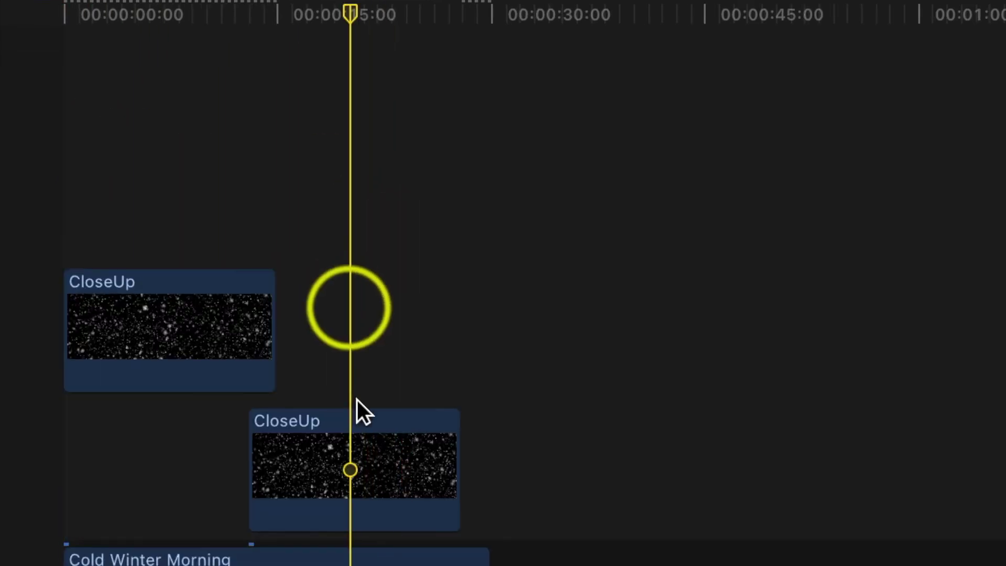
pyautogui.click(370, 448)
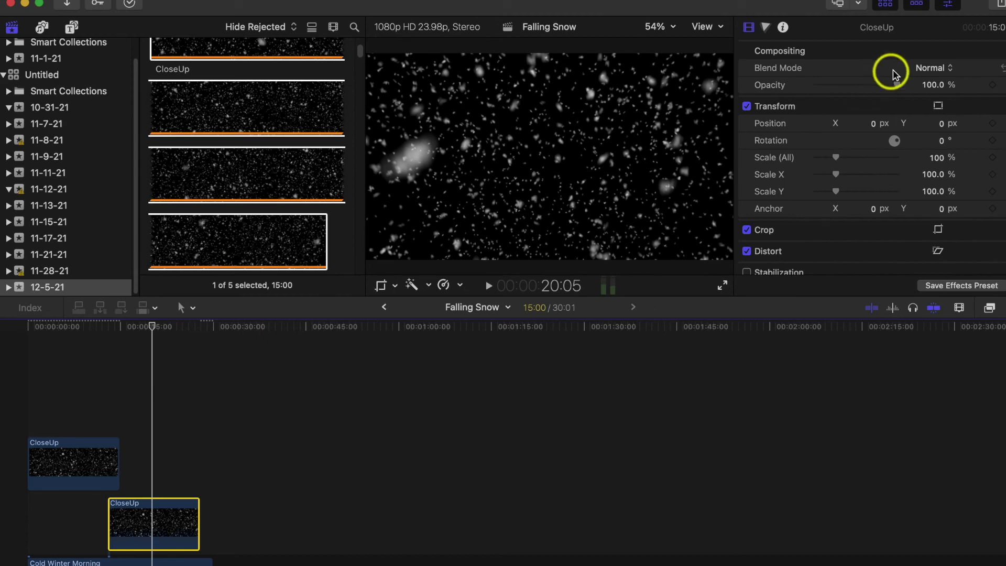
# Set the second CloseUp clip's blend mode to Lighten
pyautogui.click(929, 70)
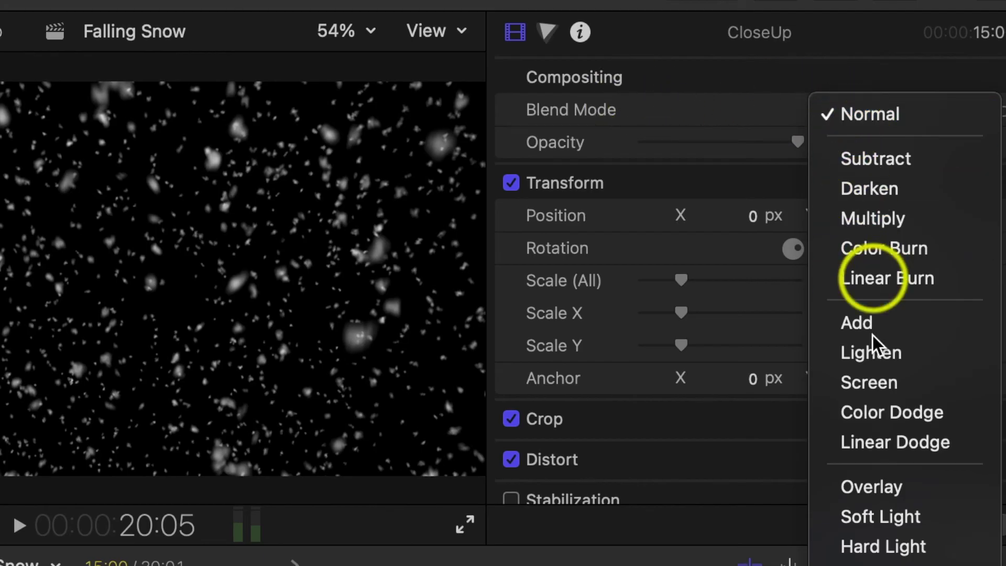
pyautogui.click(876, 358)
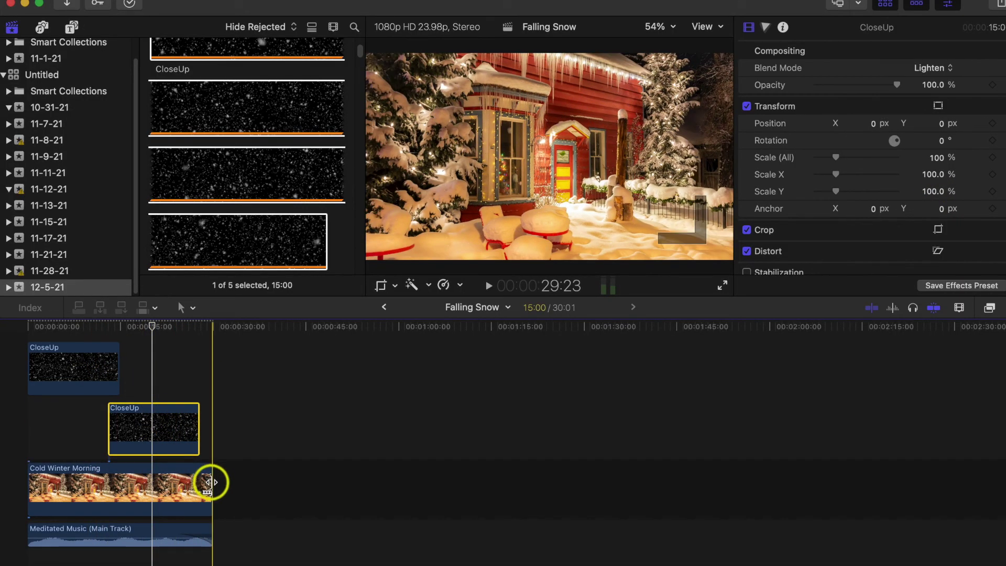
# Trim the Cold Winter Morning photo and the music to end with the second snow overlay
pyautogui.moveTo(209, 482); pyautogui.dragTo(198, 483)
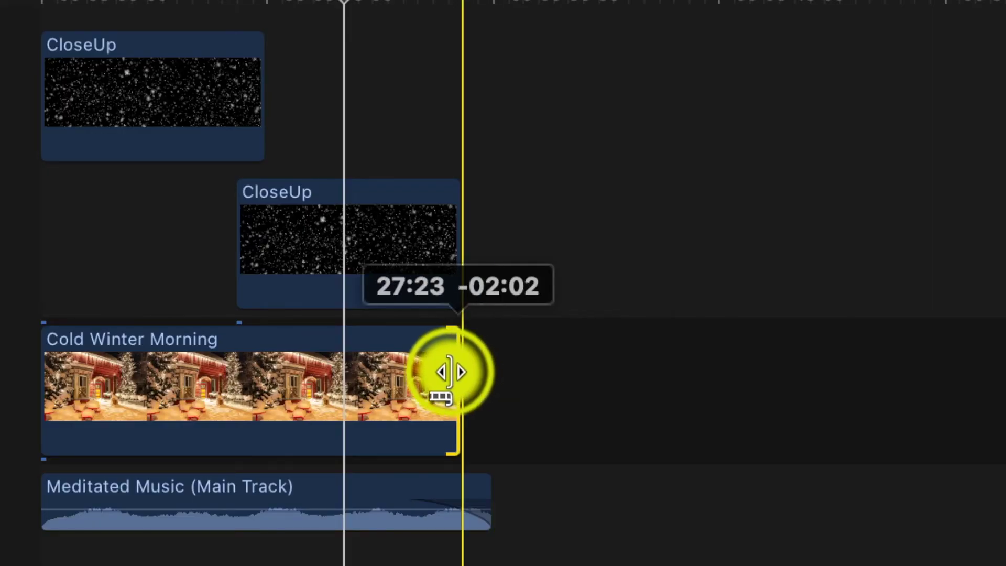
pyautogui.moveTo(497, 401); pyautogui.dragTo(498, 468)
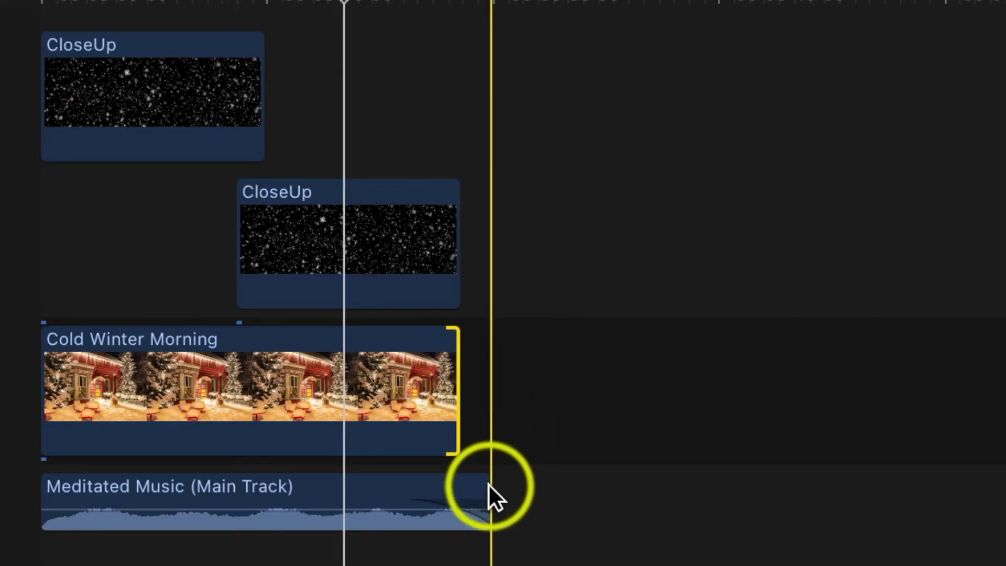
pyautogui.moveTo(478, 488); pyautogui.dragTo(460, 490)
pyautogui.moveTo(470, 395); pyautogui.dragTo(451, 382)
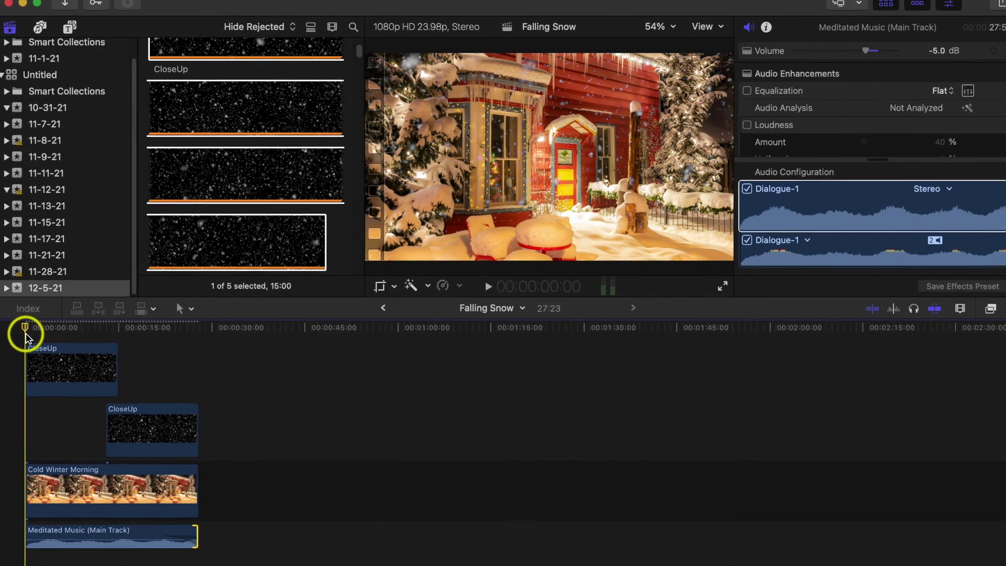
# Play back the finished composite, then return the playhead to the project start
pyautogui.press('space')
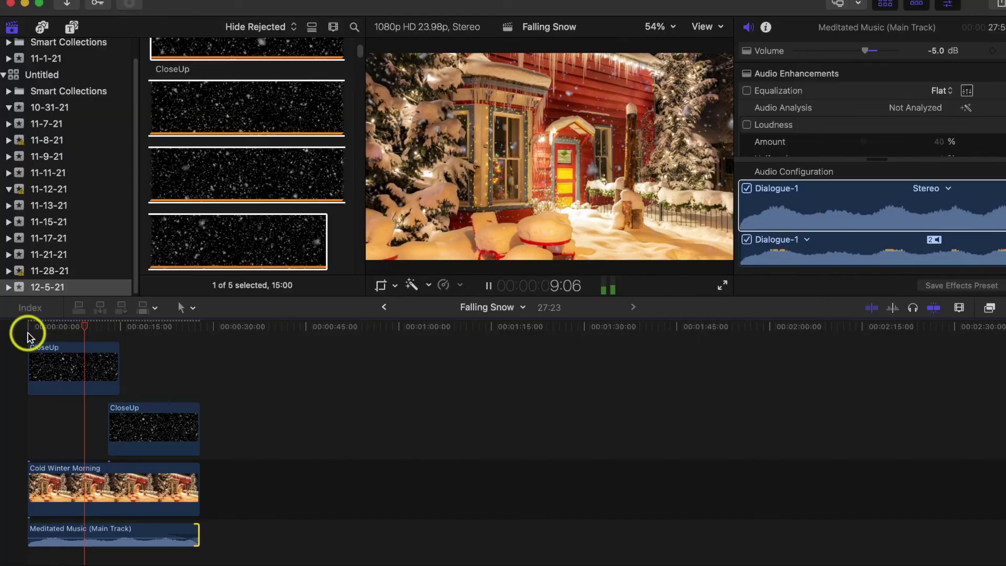
pyautogui.press('space')
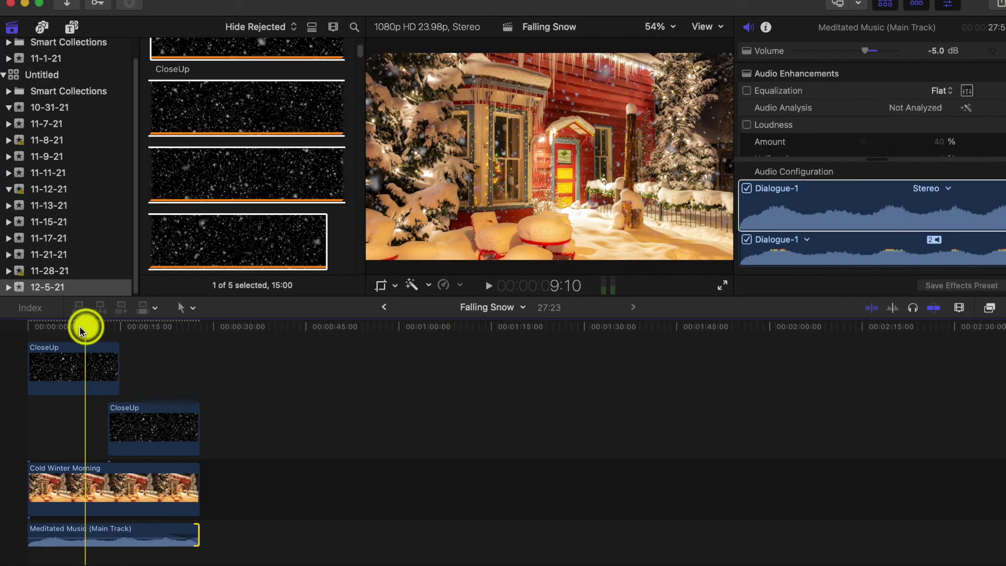
pyautogui.moveTo(85, 327); pyautogui.dragTo(31, 333)
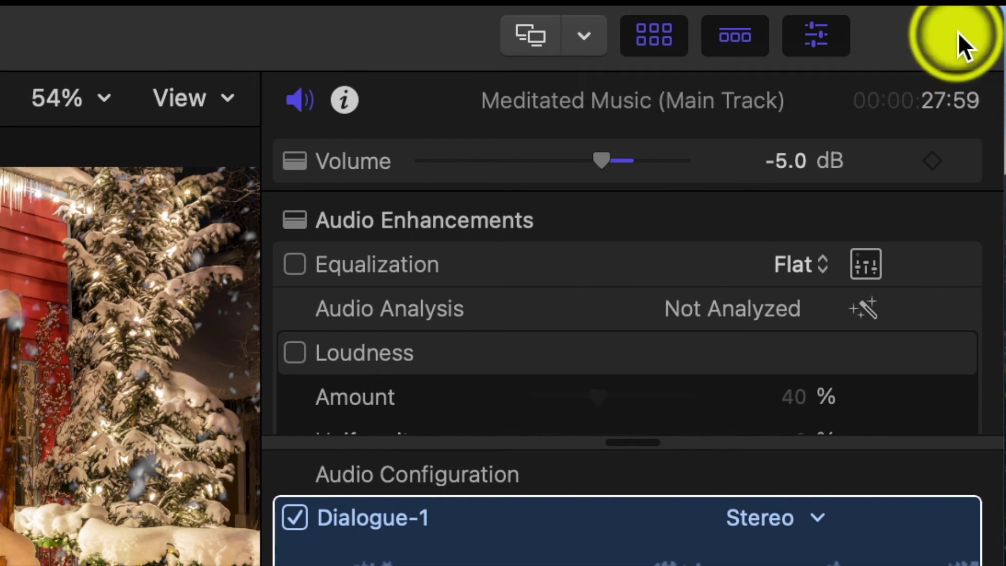
# Export Falling Snow as a master file into Sept 2021 > videos > Snow Effect
pyautogui.click(958, 31)
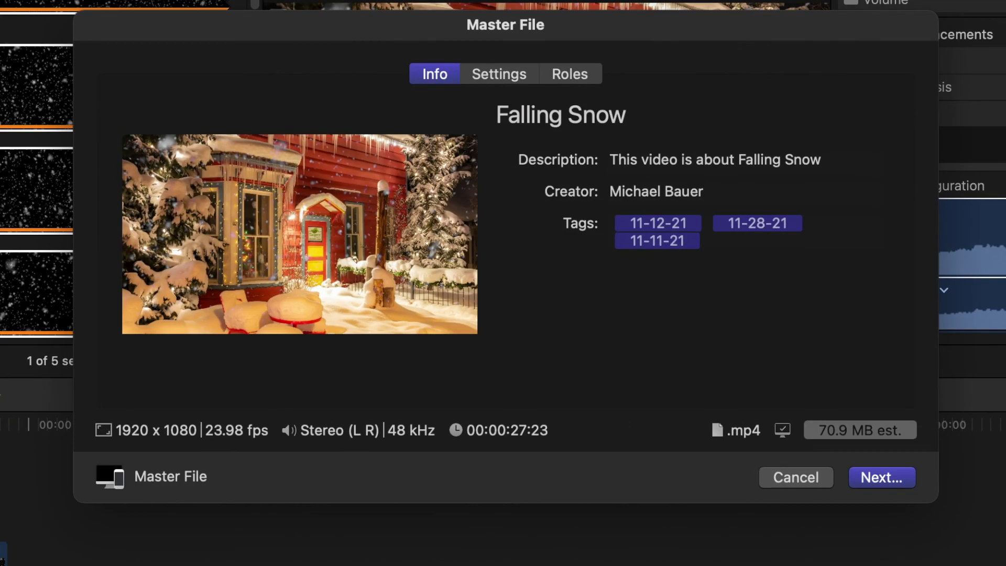
pyautogui.click(881, 479)
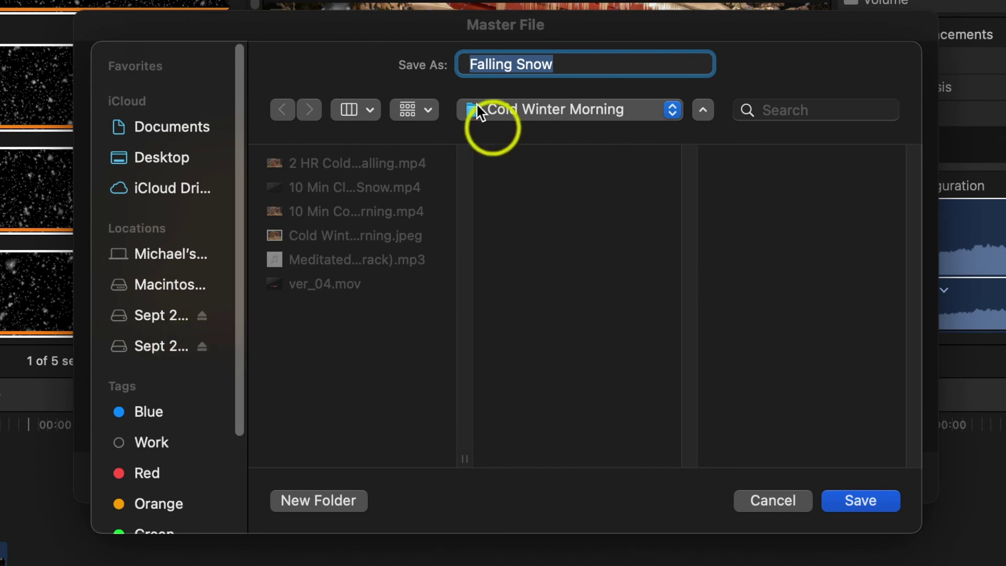
pyautogui.click(159, 350)
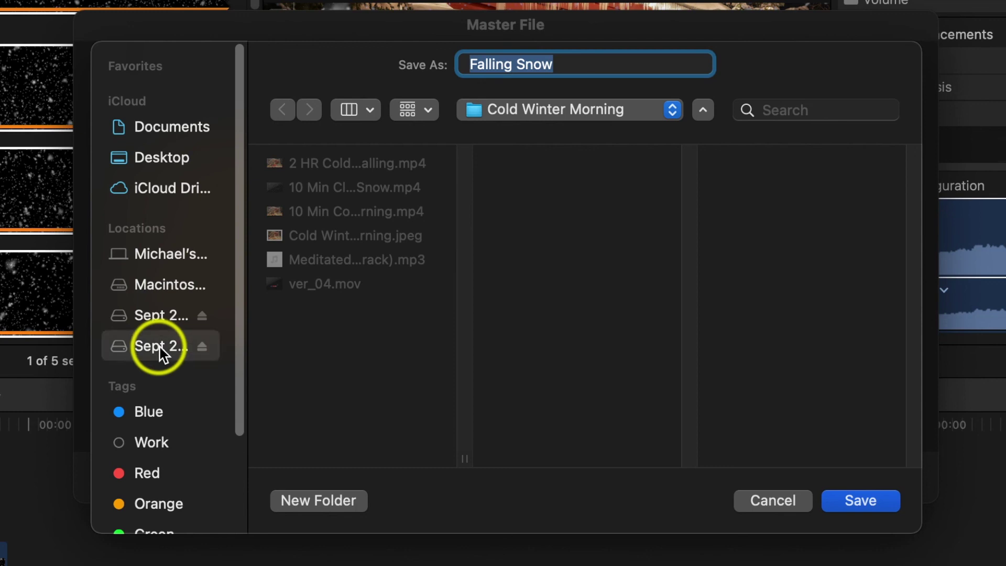
pyautogui.click(365, 189)
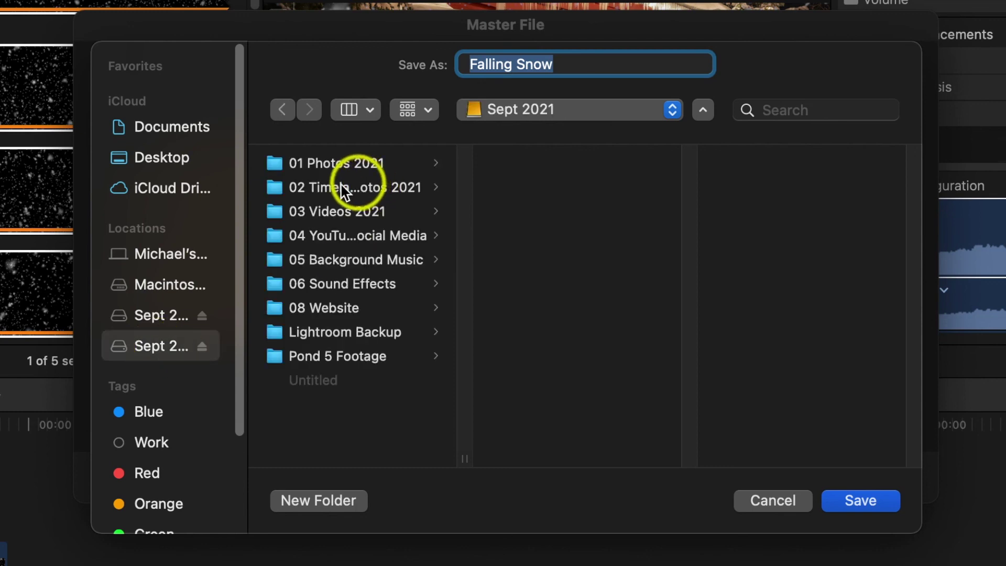
pyautogui.click(358, 236)
pyautogui.click(579, 187)
pyautogui.click(774, 456)
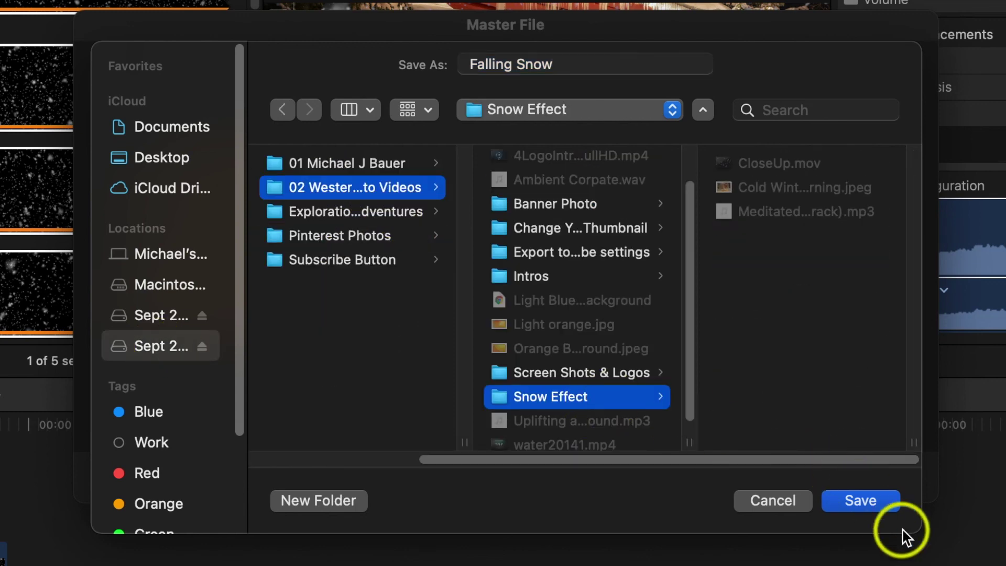
pyautogui.click(876, 505)
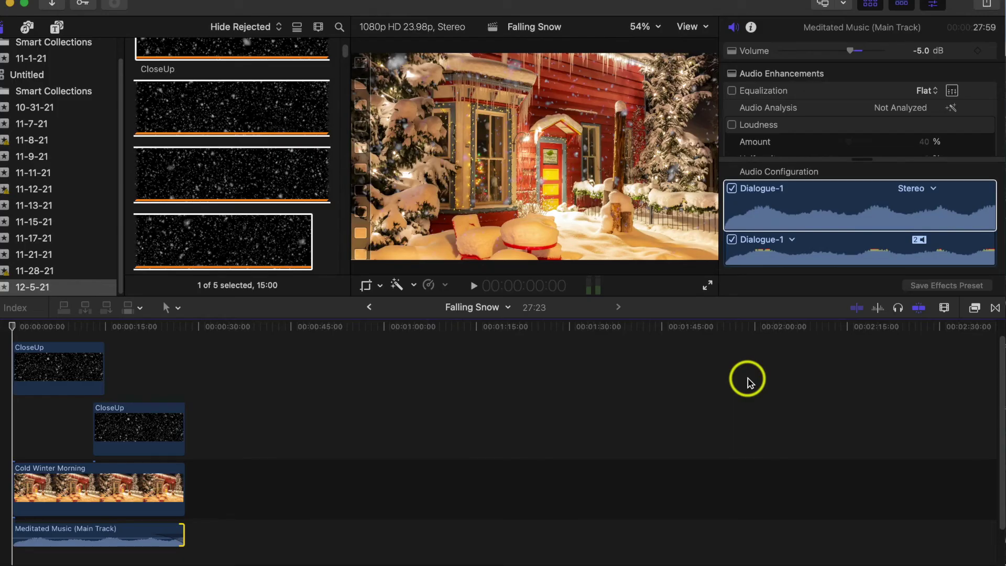